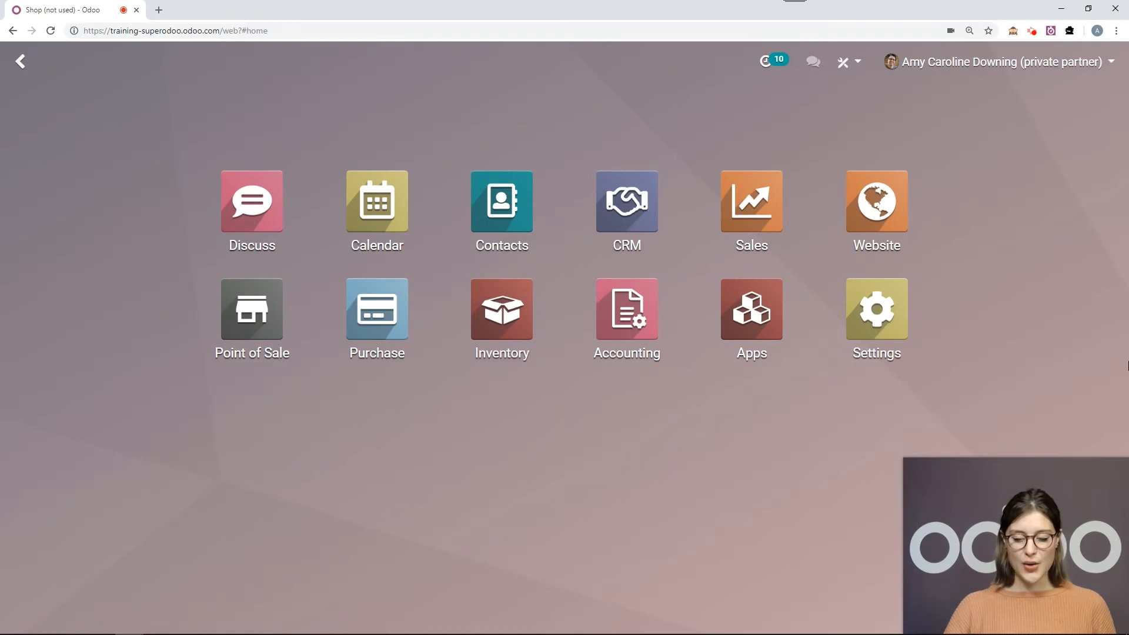
Open the general settings of the Point of Sale app and review the tax, pricing and payment options.
click(268, 305)
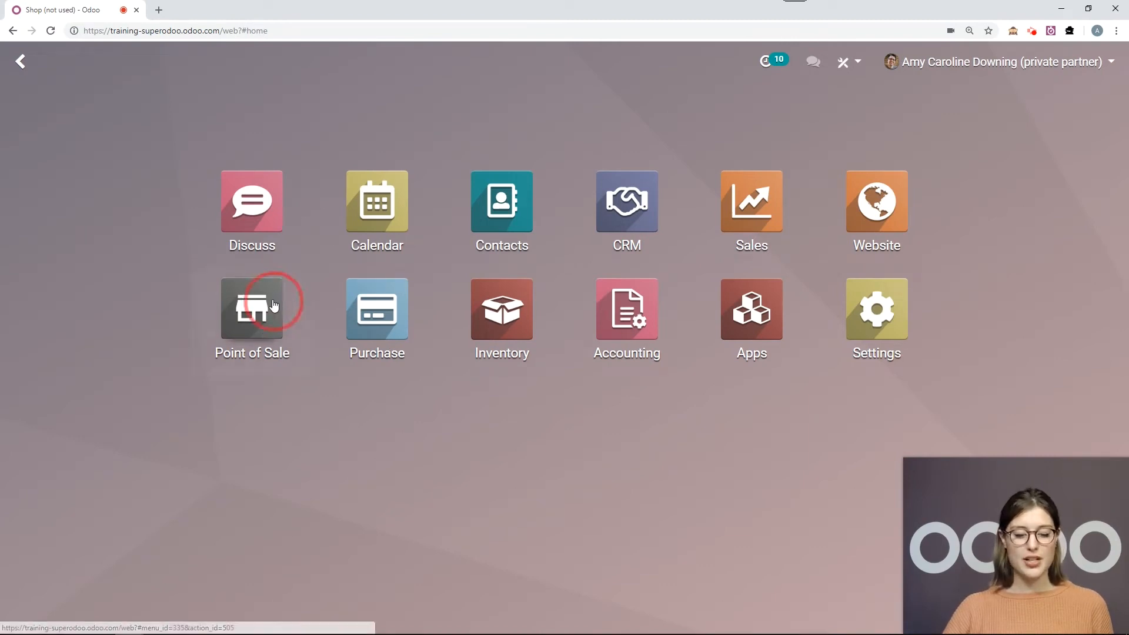
click(493, 69)
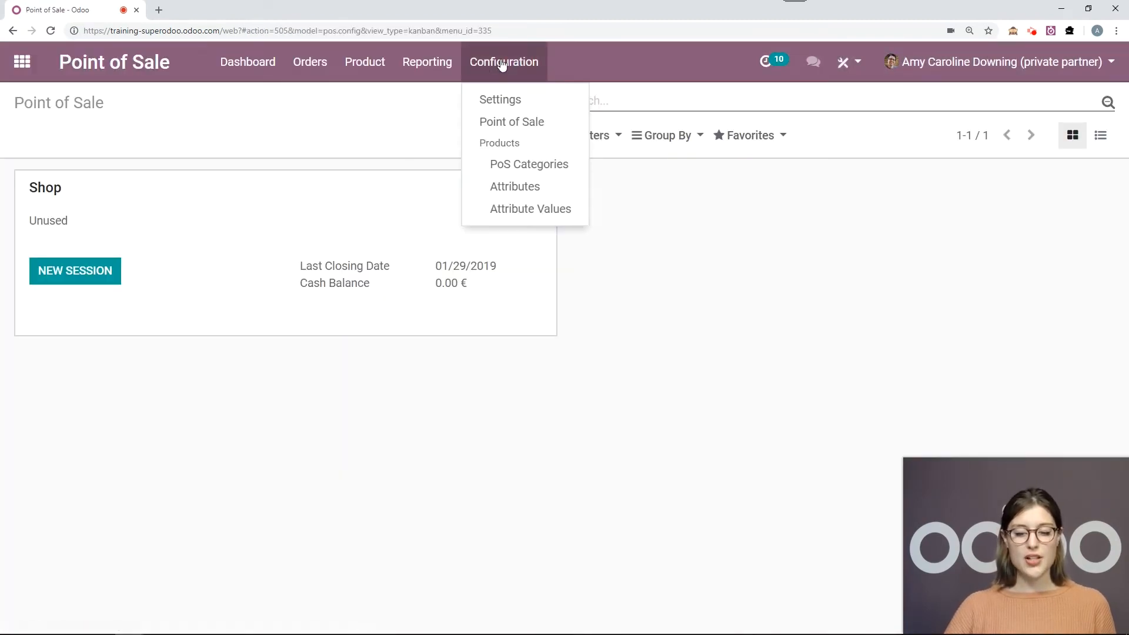
click(492, 97)
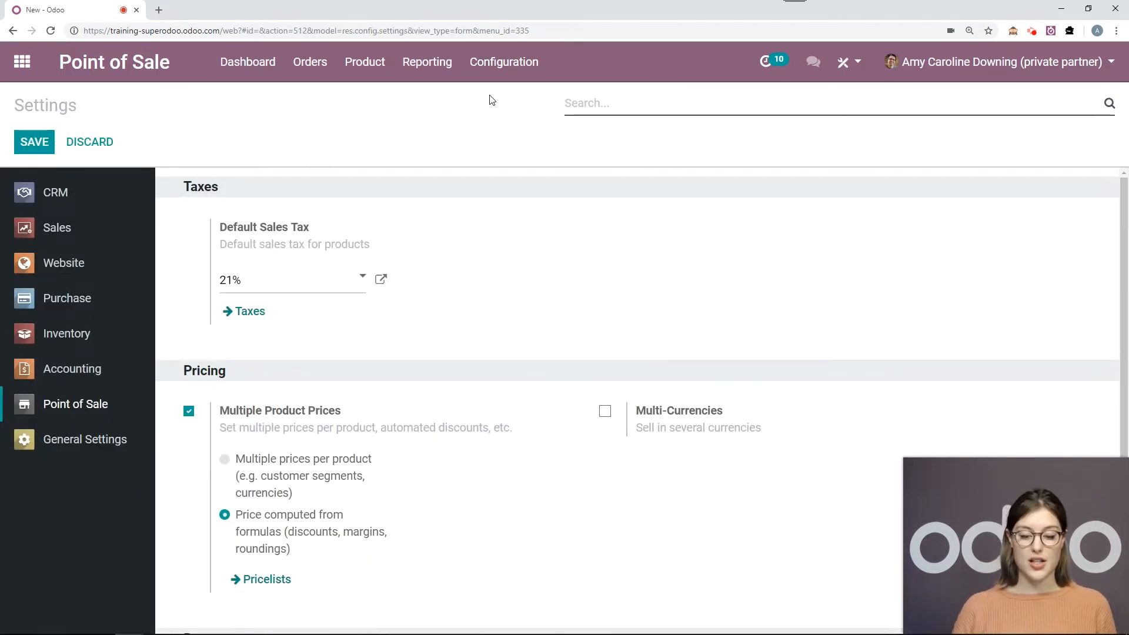
scroll(438, 252, down, 2)
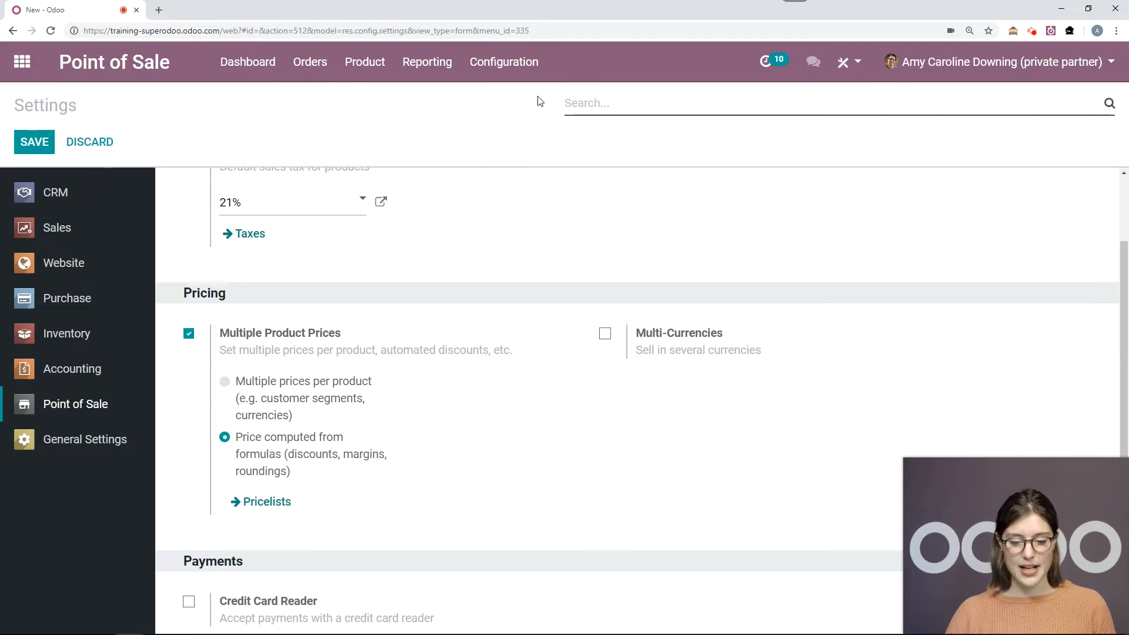
Examine the editable fields of the Chairs PoS category and leave the record without changes.
click(503, 62)
click(499, 165)
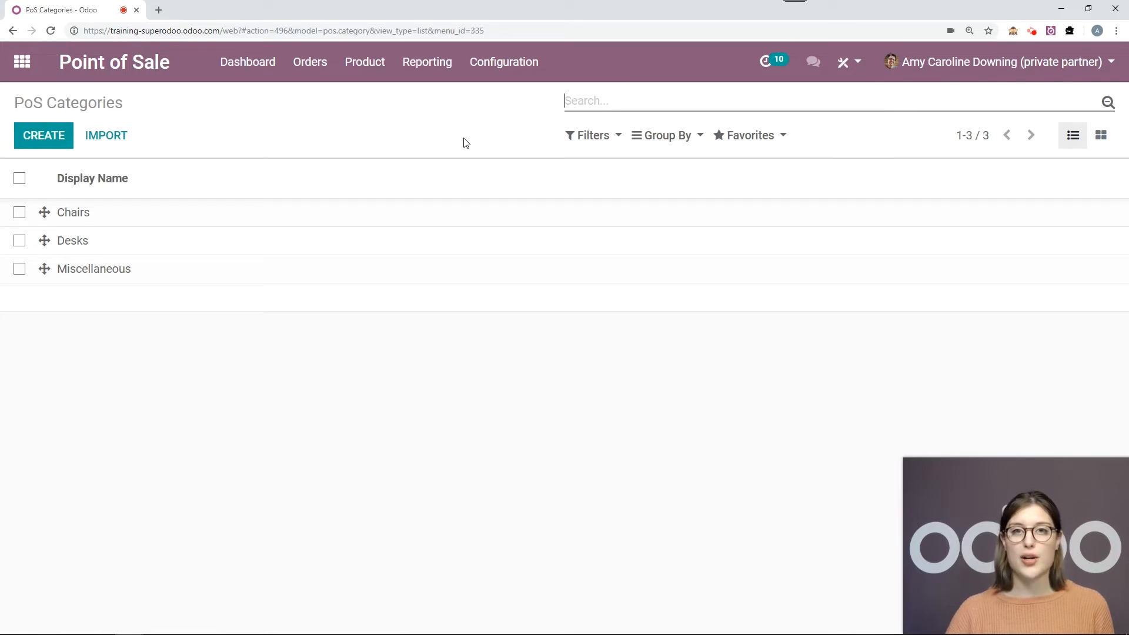
click(134, 222)
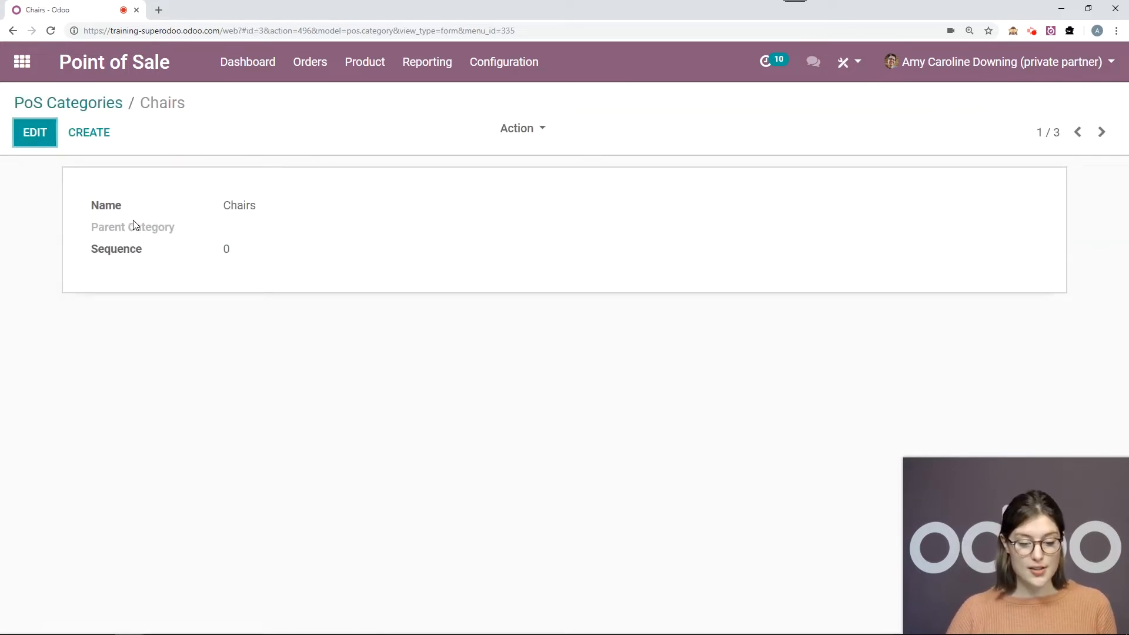
click(43, 143)
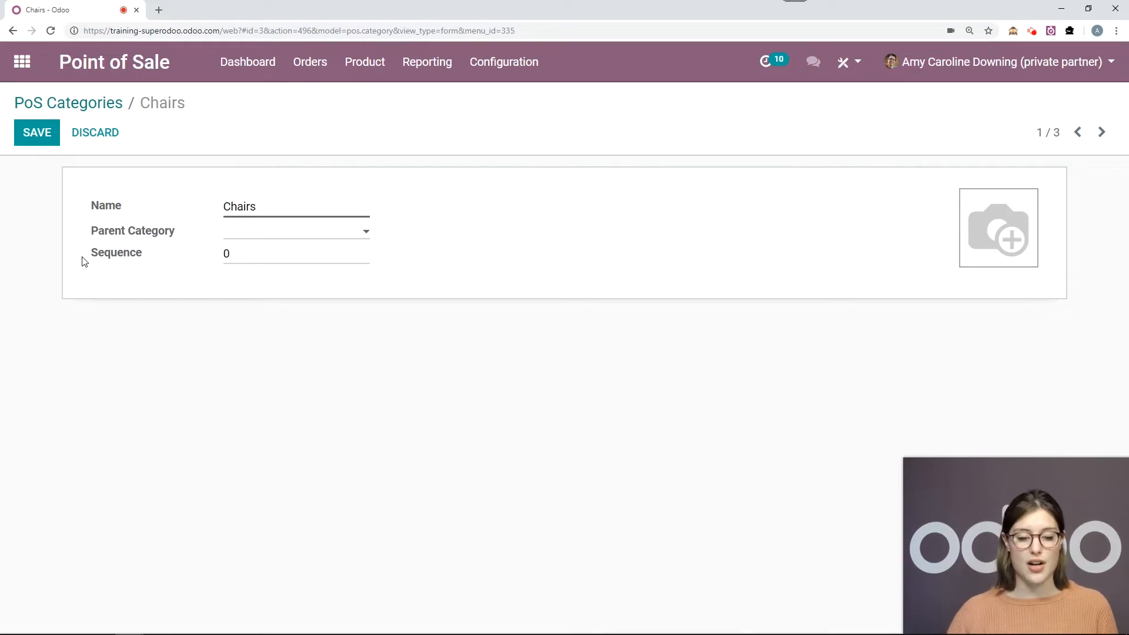
click(107, 133)
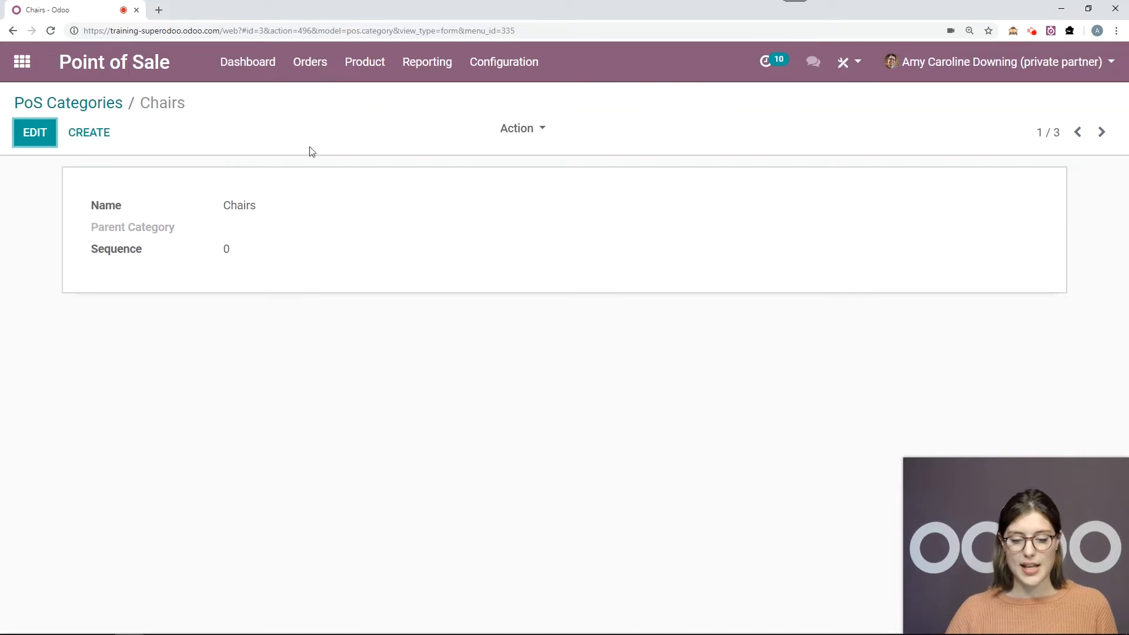
Open the product Cabinet with Doors and check its Point Of Sale options in the sales information.
click(365, 62)
click(360, 98)
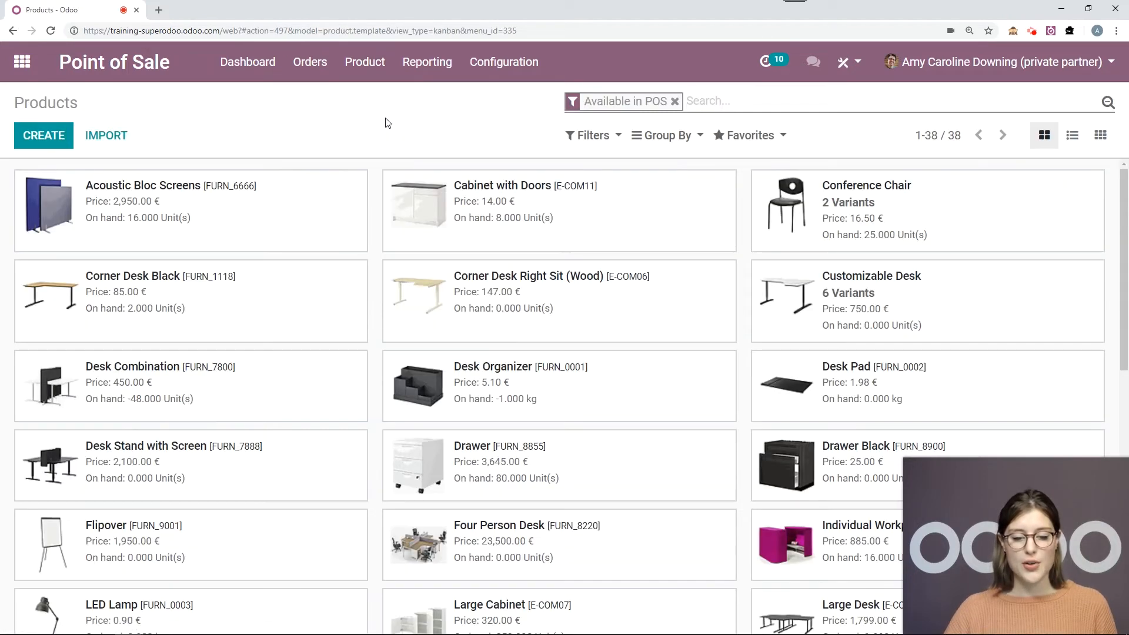
click(581, 225)
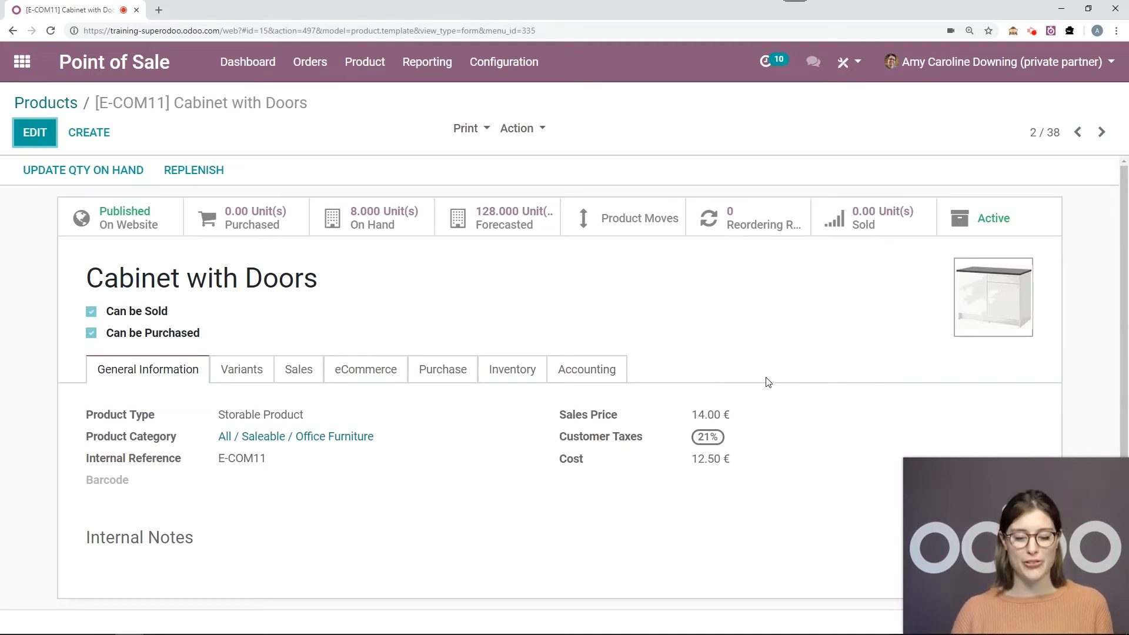
click(296, 383)
scroll(302, 385, down, 1)
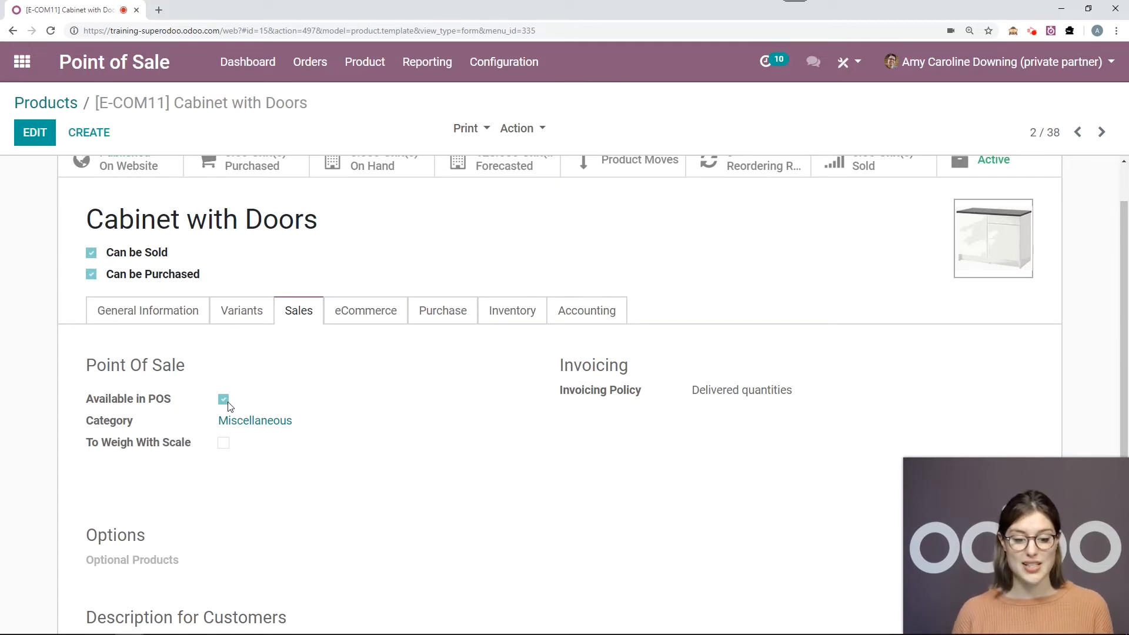
scroll(382, 364, up, 1)
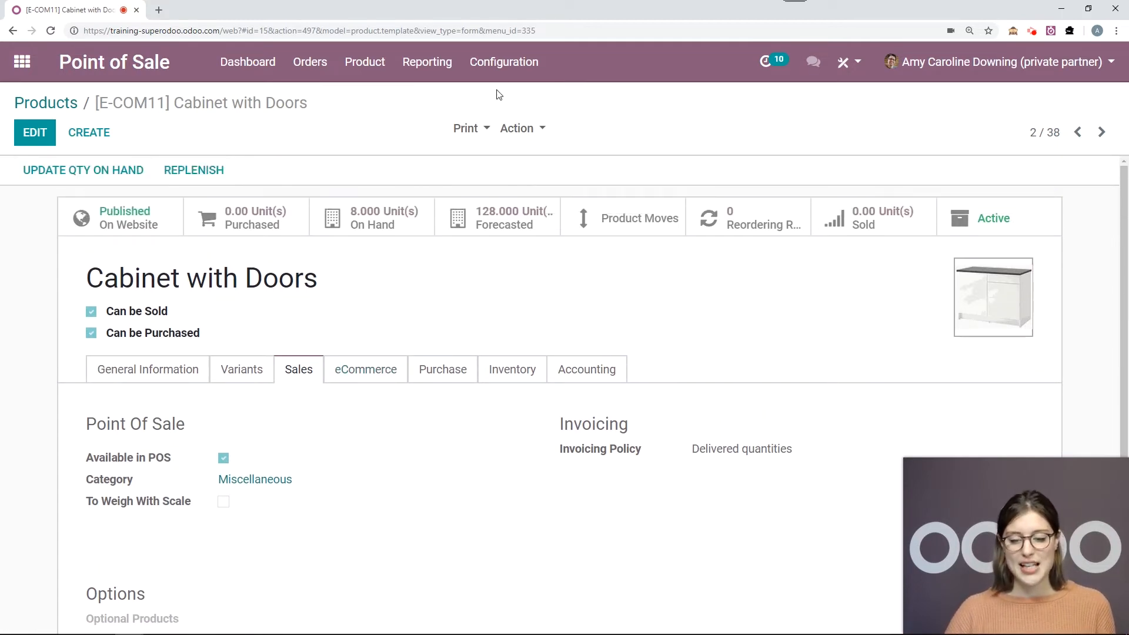
Open the configuration of the point of sale named Shop for editing.
click(504, 62)
click(493, 119)
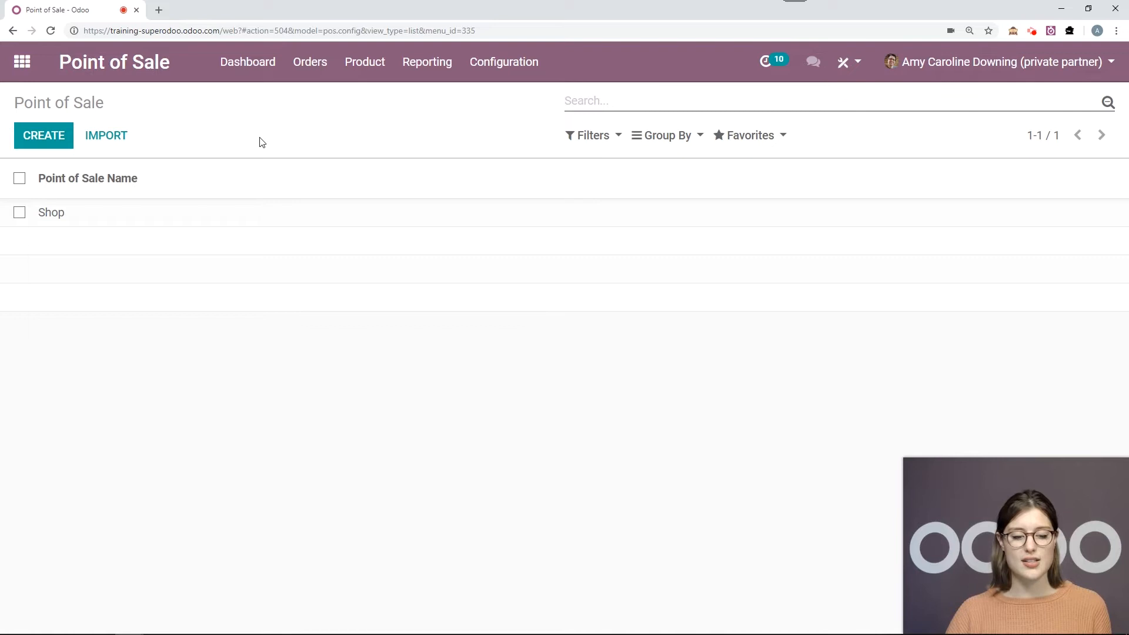
click(74, 217)
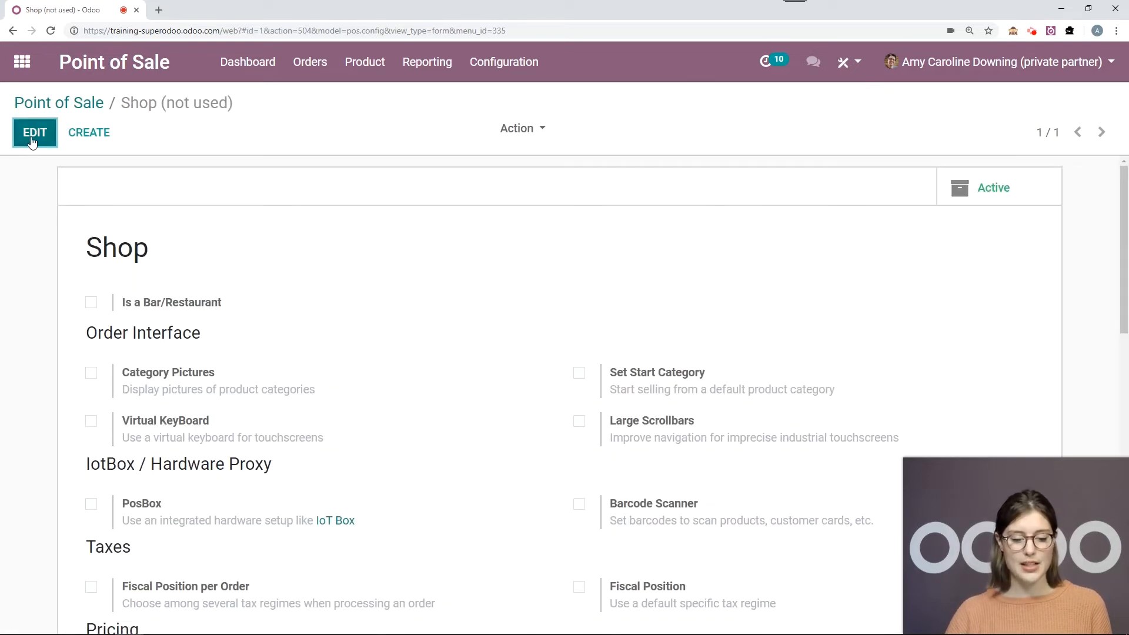
click(30, 139)
scroll(386, 195, down, 1)
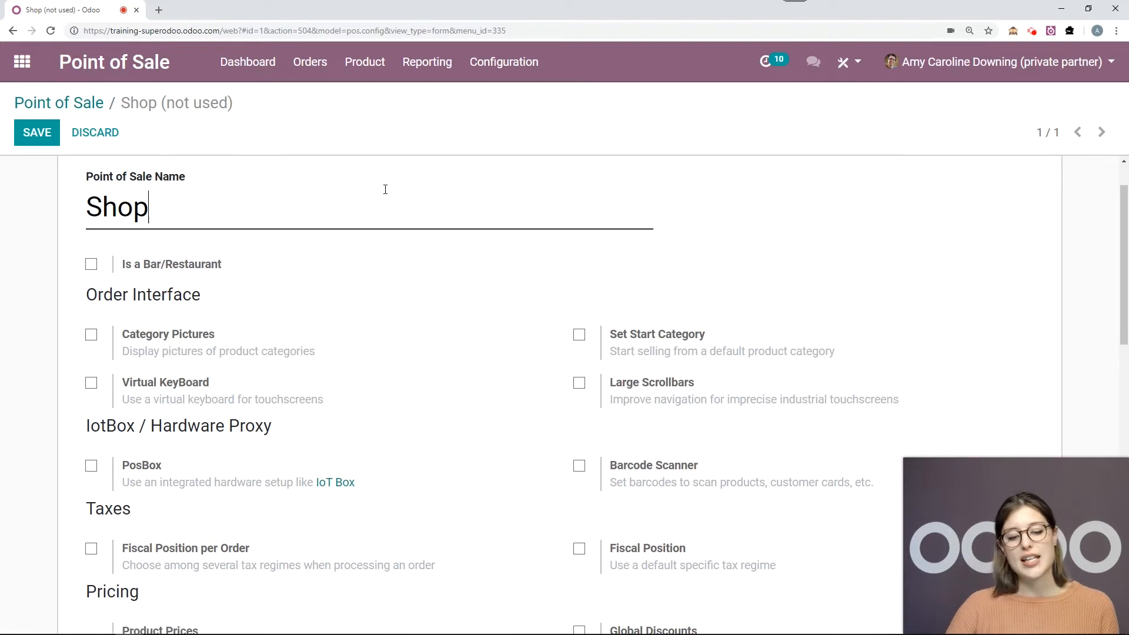
click(385, 188)
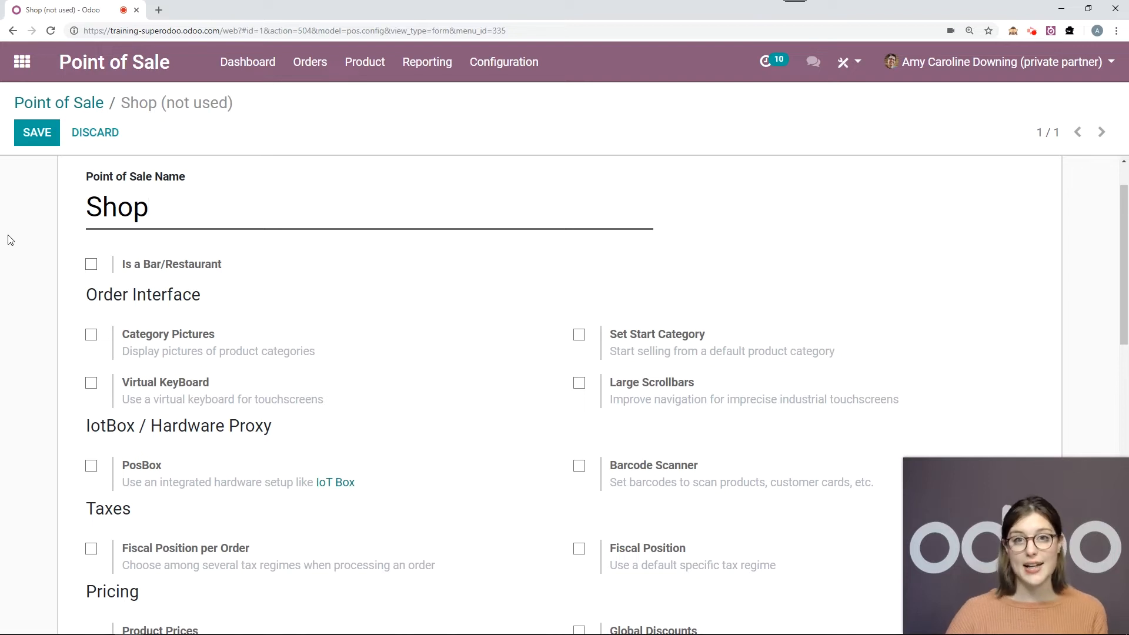
Review the Shop's order interface, hardware, tax, pricing and payment options.
scroll(8, 215, down, 2)
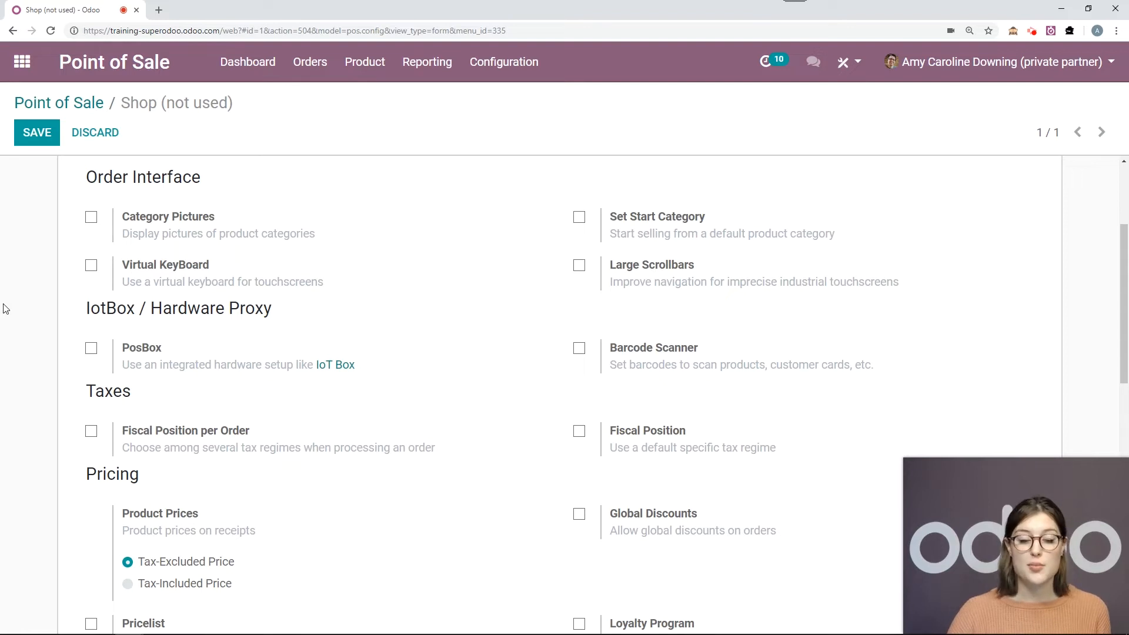
scroll(3, 309, down, 2)
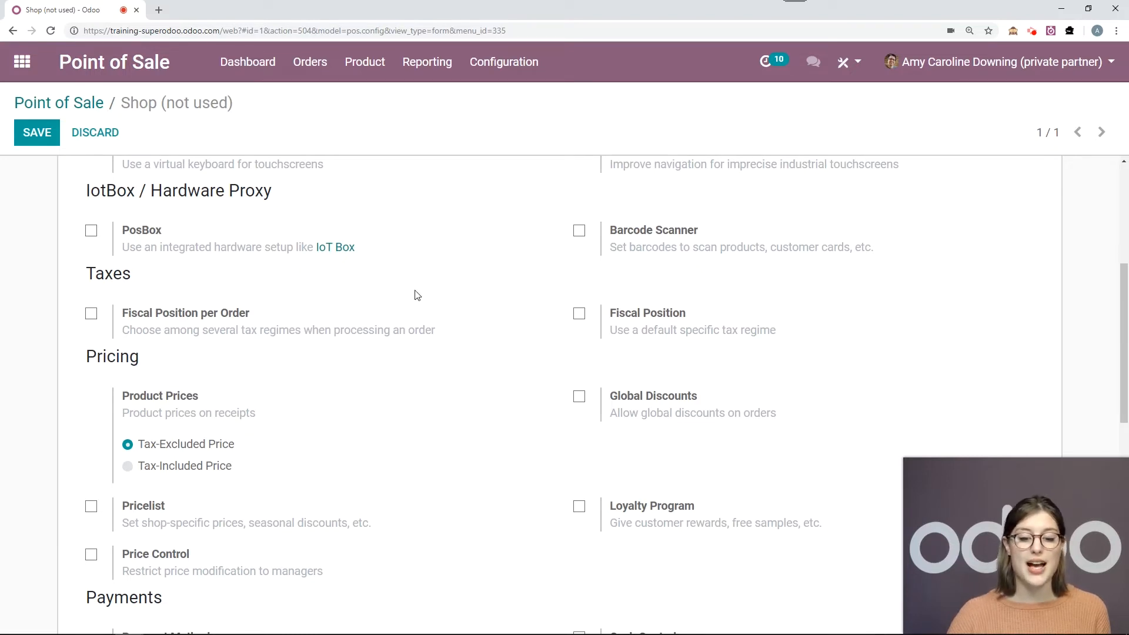
scroll(468, 268, down, 1)
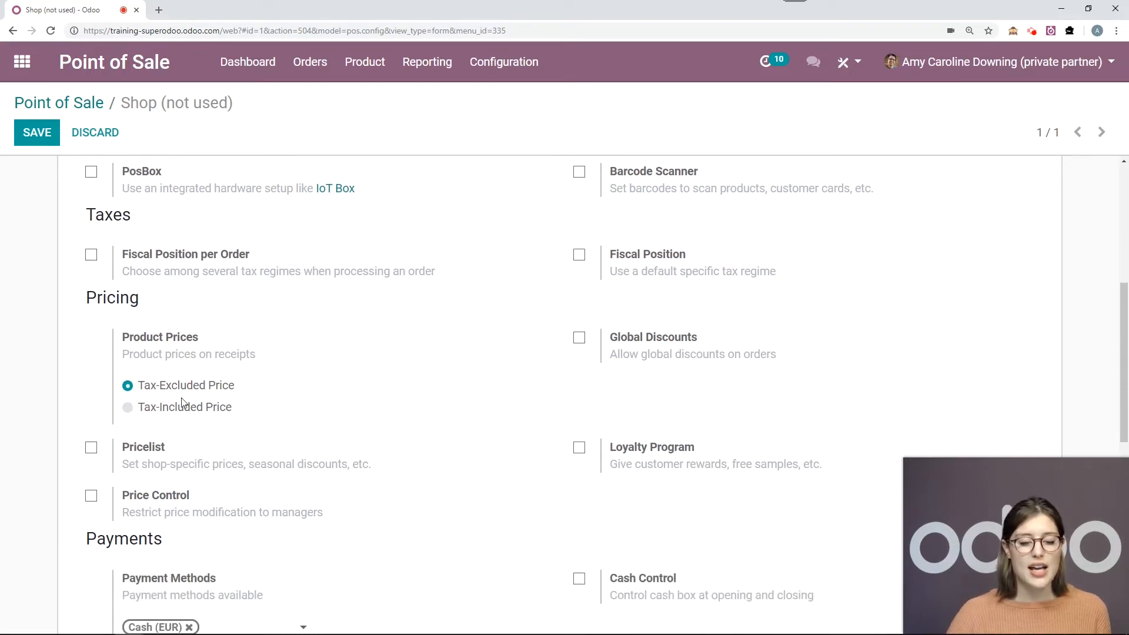
scroll(2, 355, down, 1)
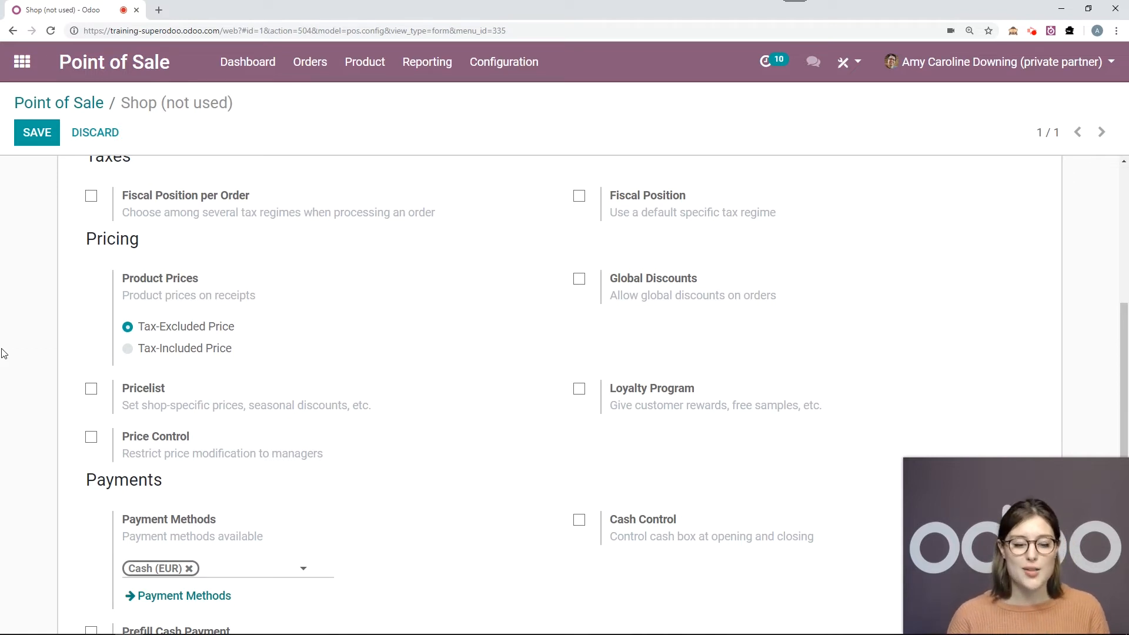
scroll(317, 336, down, 1)
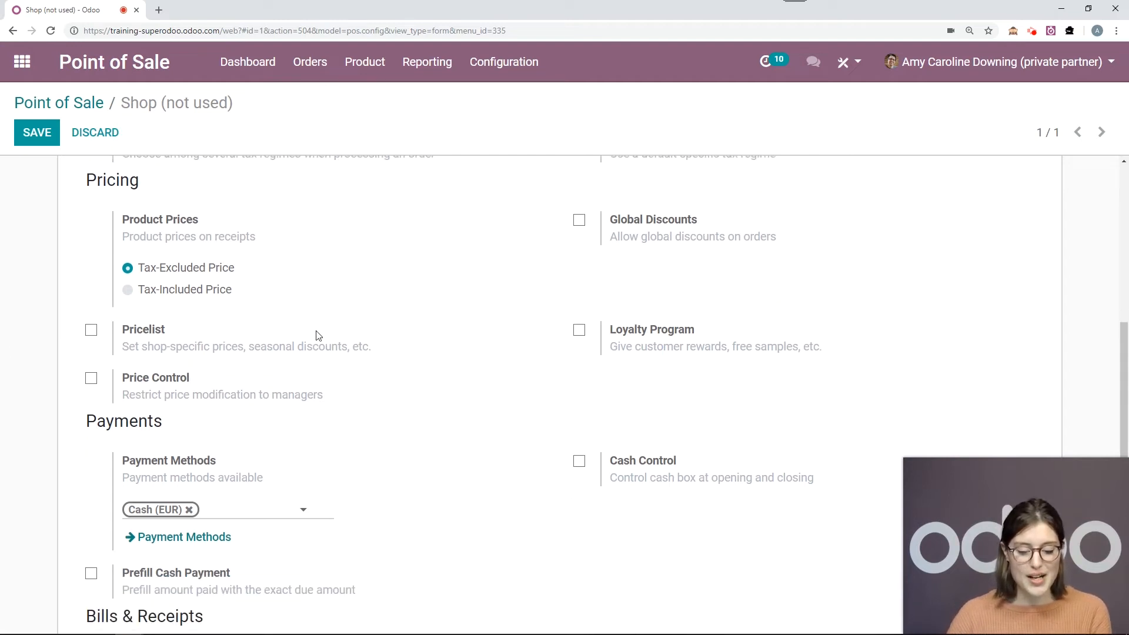
scroll(286, 347, down, 1)
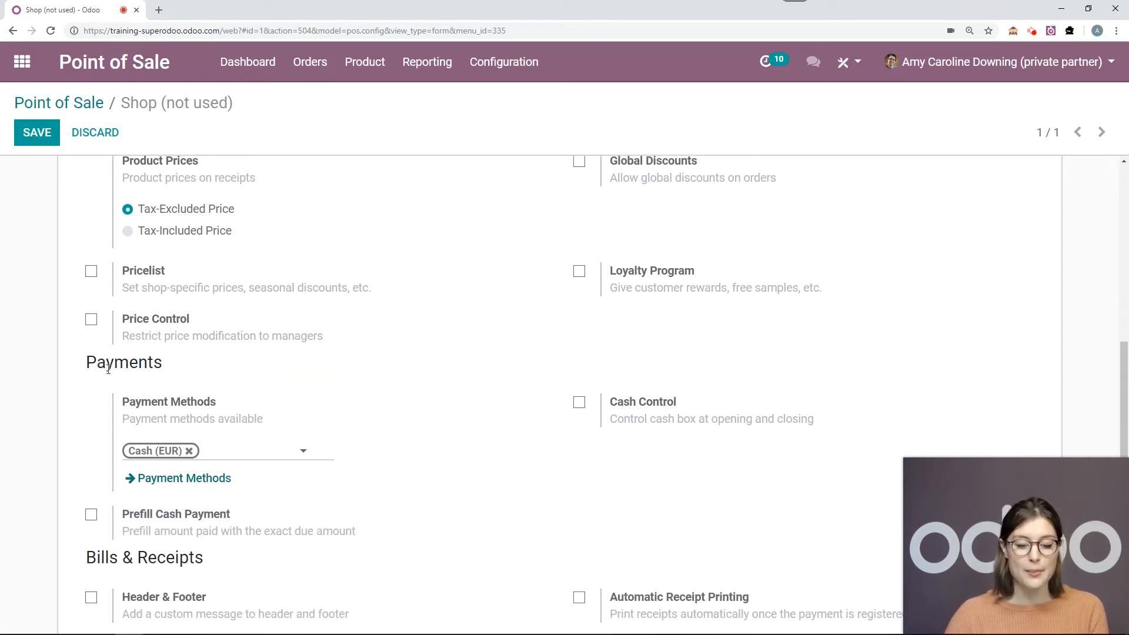
scroll(109, 369, down, 1)
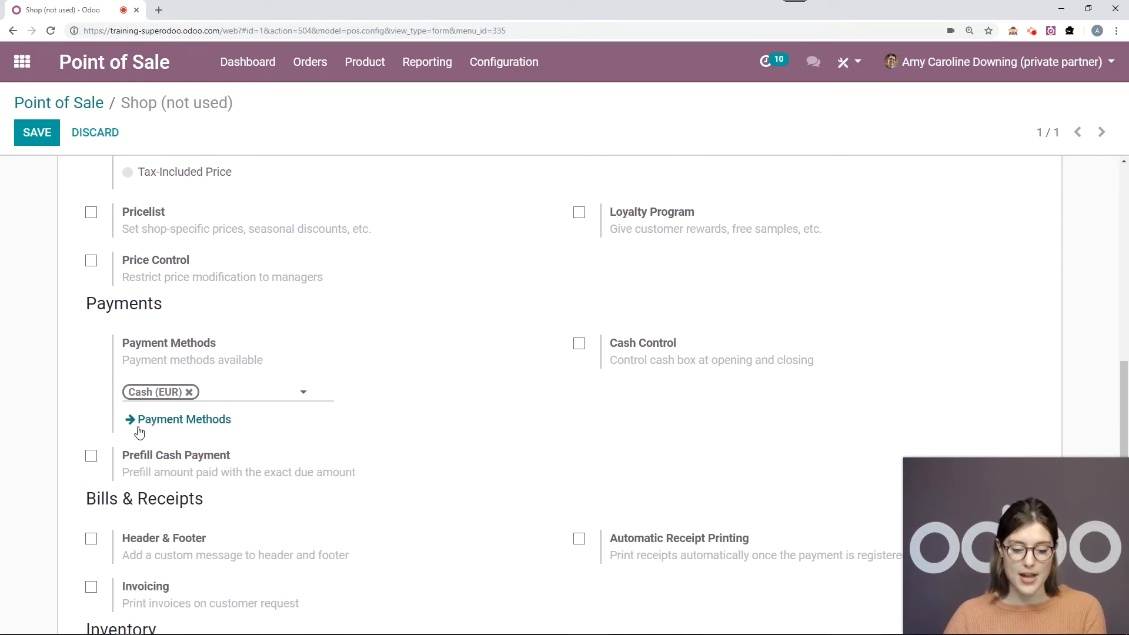
Open the Cash journal from the Shop's payment methods for editing and examine its type and point of sale availability.
click(184, 420)
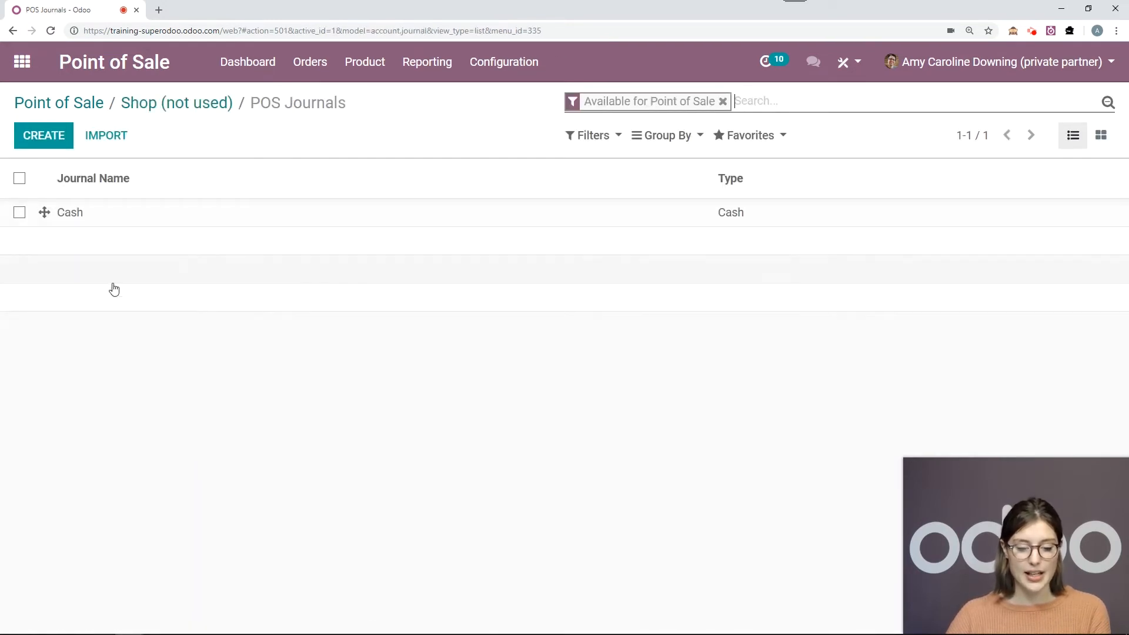
click(151, 215)
click(37, 135)
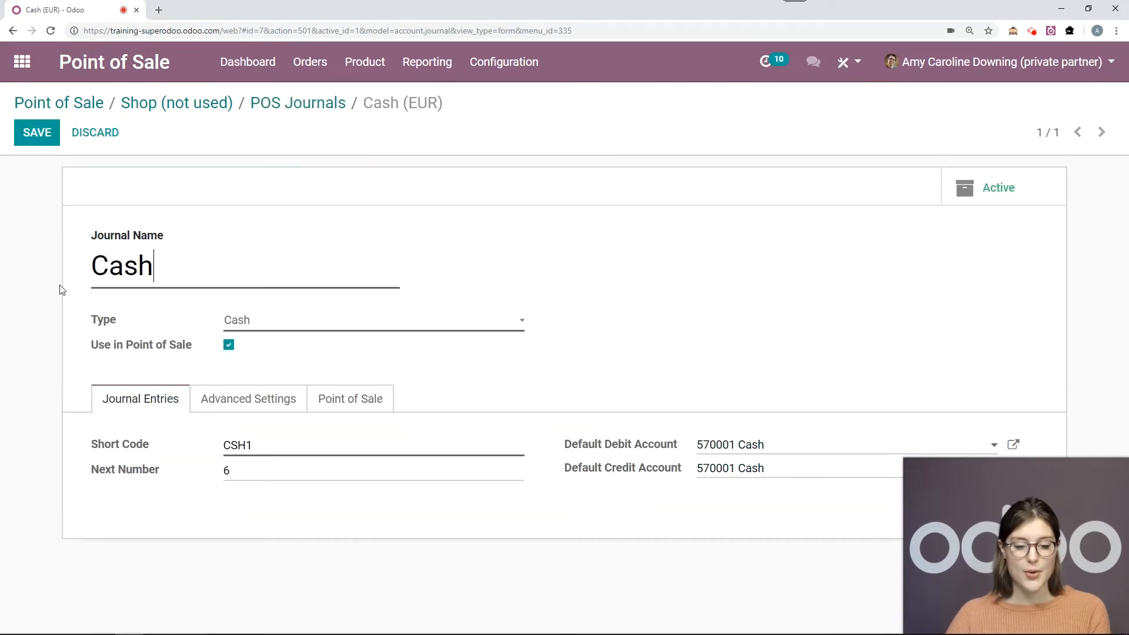
click(311, 321)
click(252, 370)
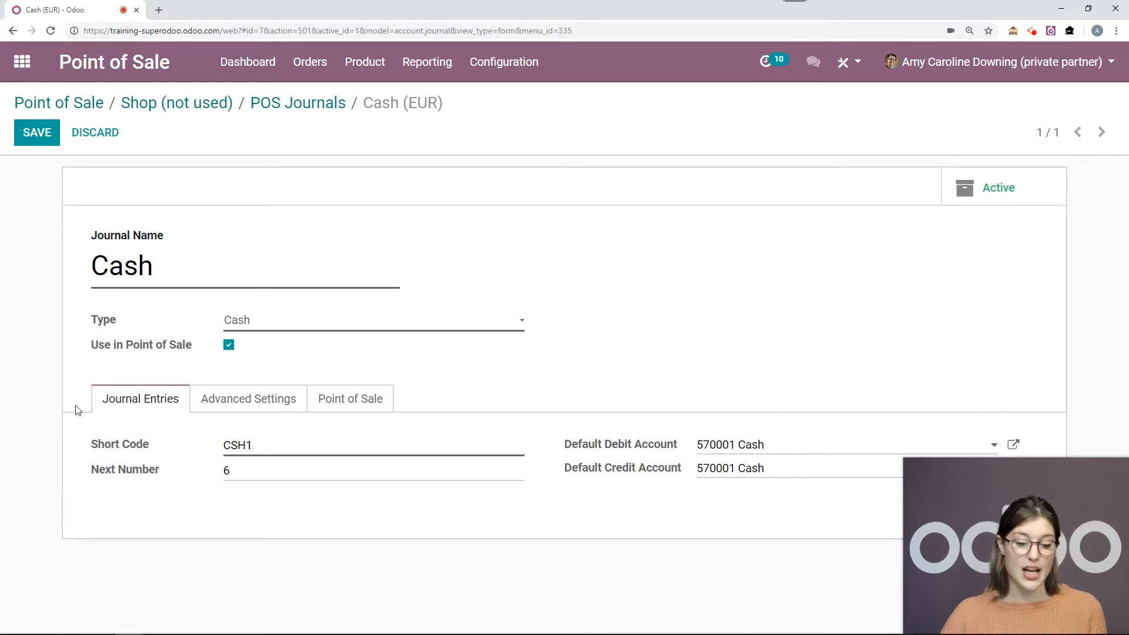
Review the Cash journal's advanced settings and authorized difference amount, and save the journal.
click(252, 405)
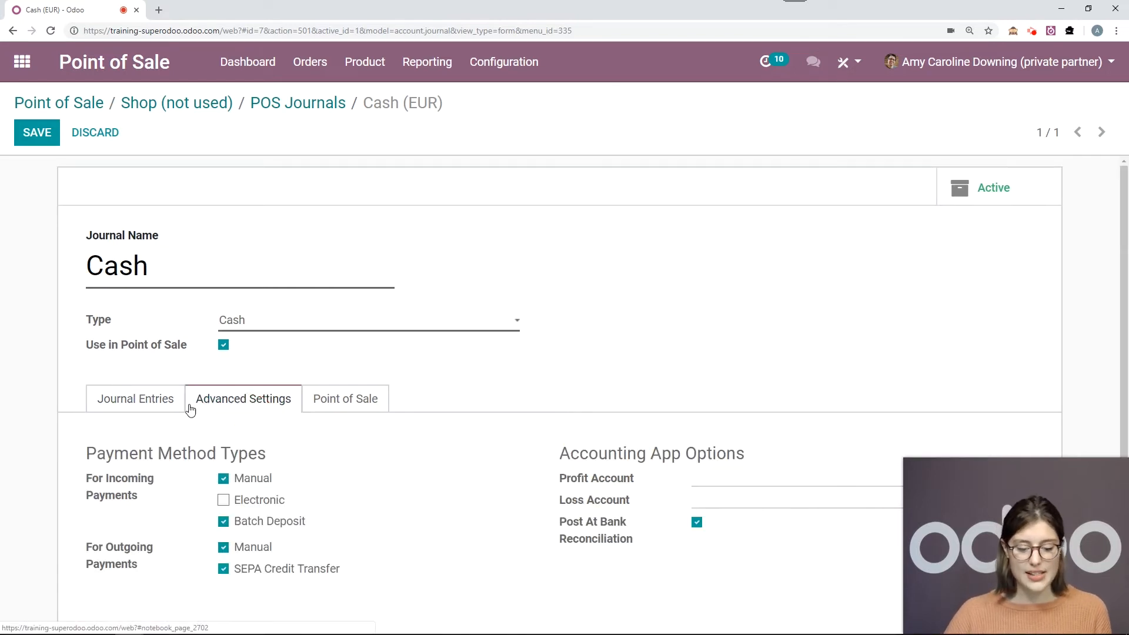
scroll(215, 436, down, 1)
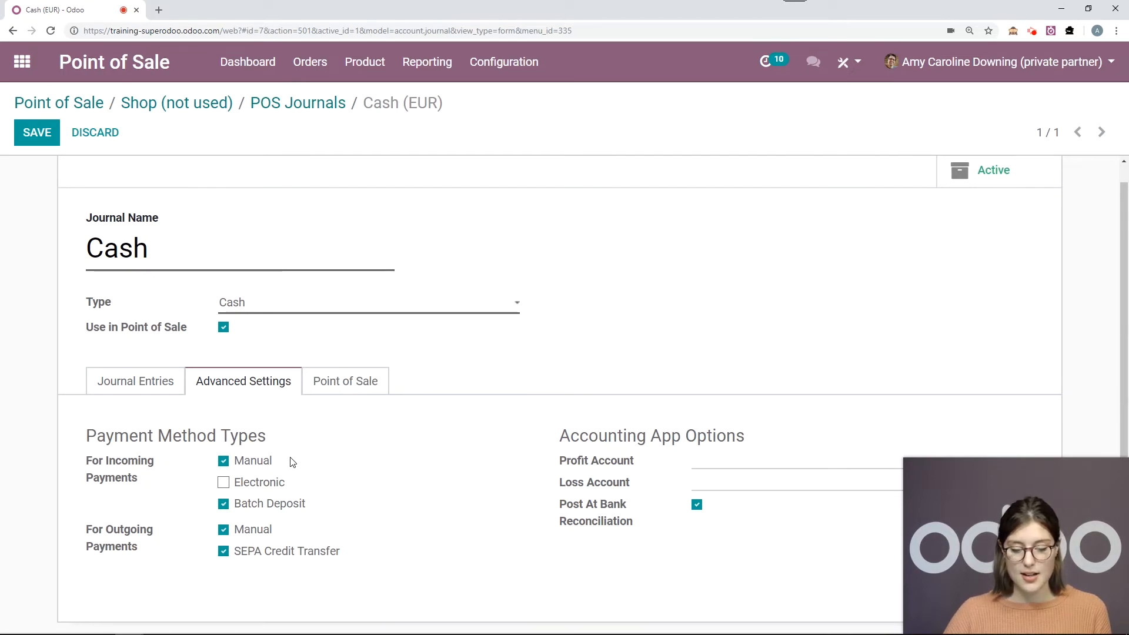
scroll(312, 436, up, 1)
click(341, 414)
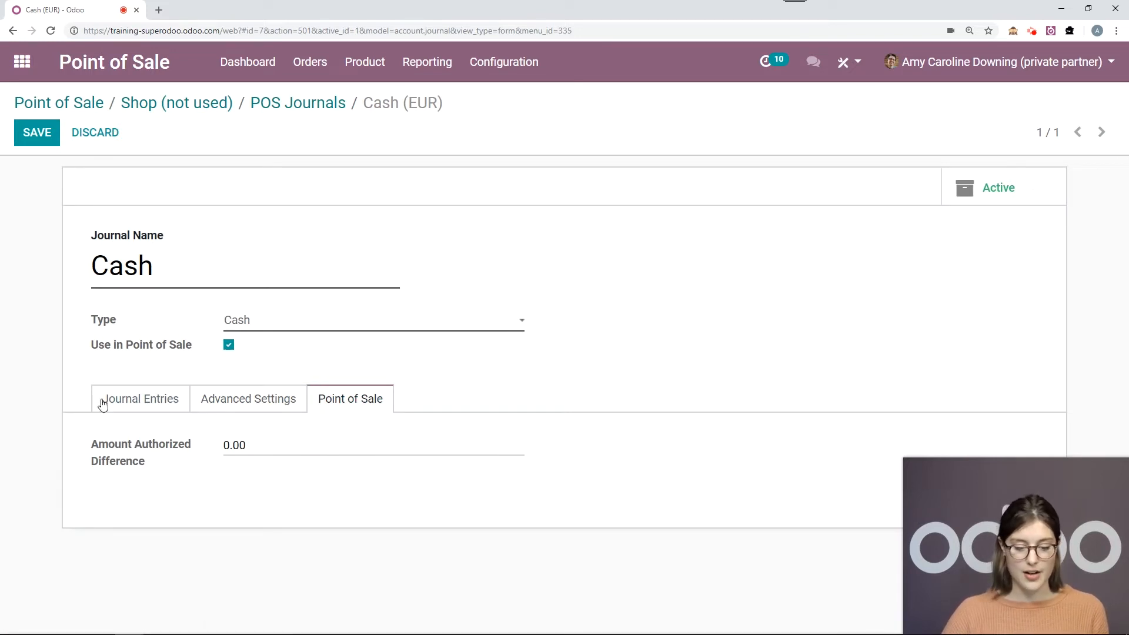
click(35, 141)
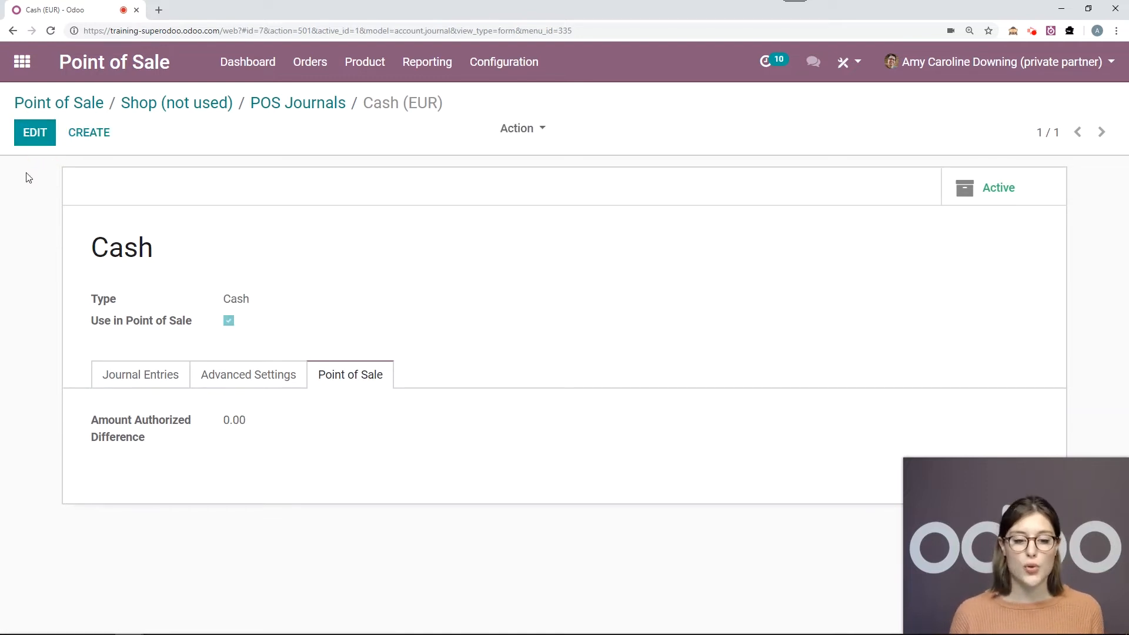
Examine the blank form for a new POS journal, including its advanced settings, and return to the Shop configuration without saving.
click(91, 137)
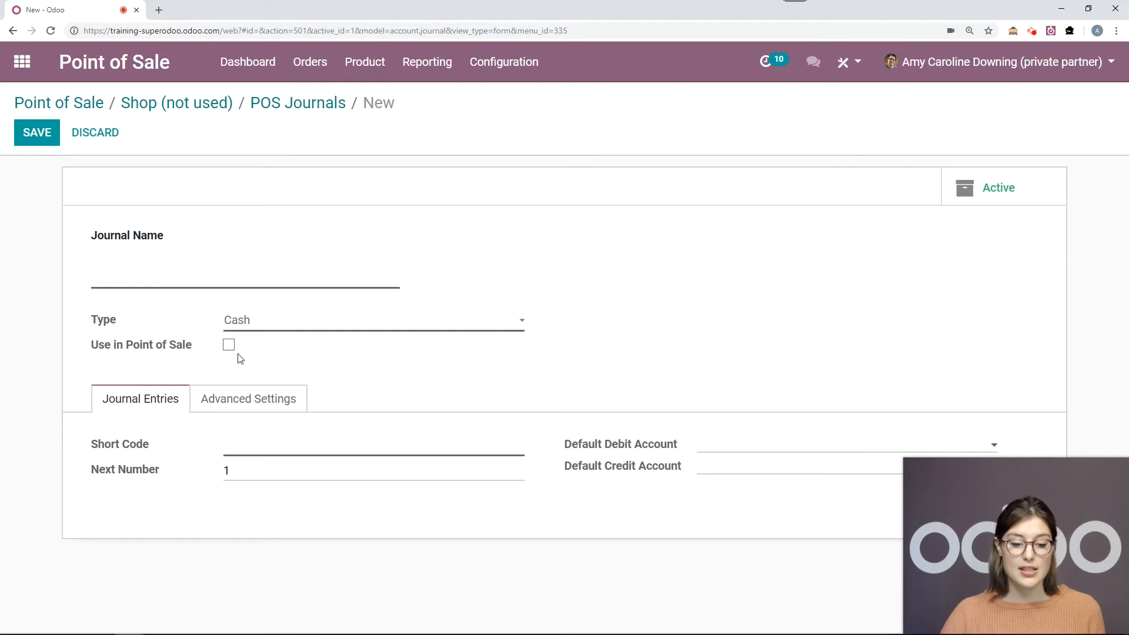
click(224, 400)
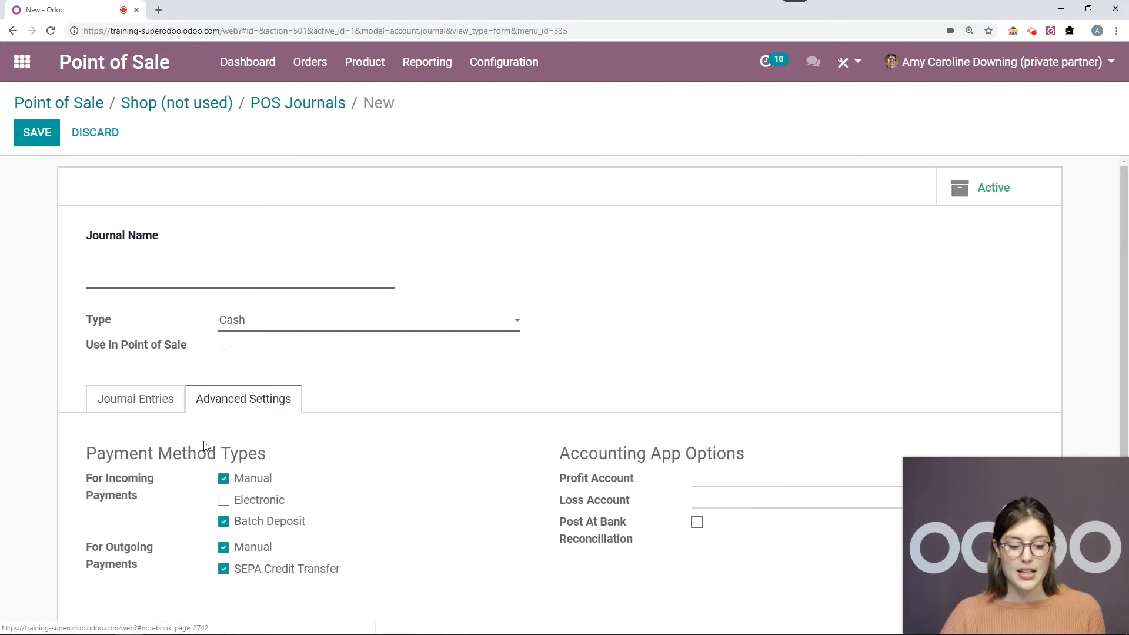
click(167, 411)
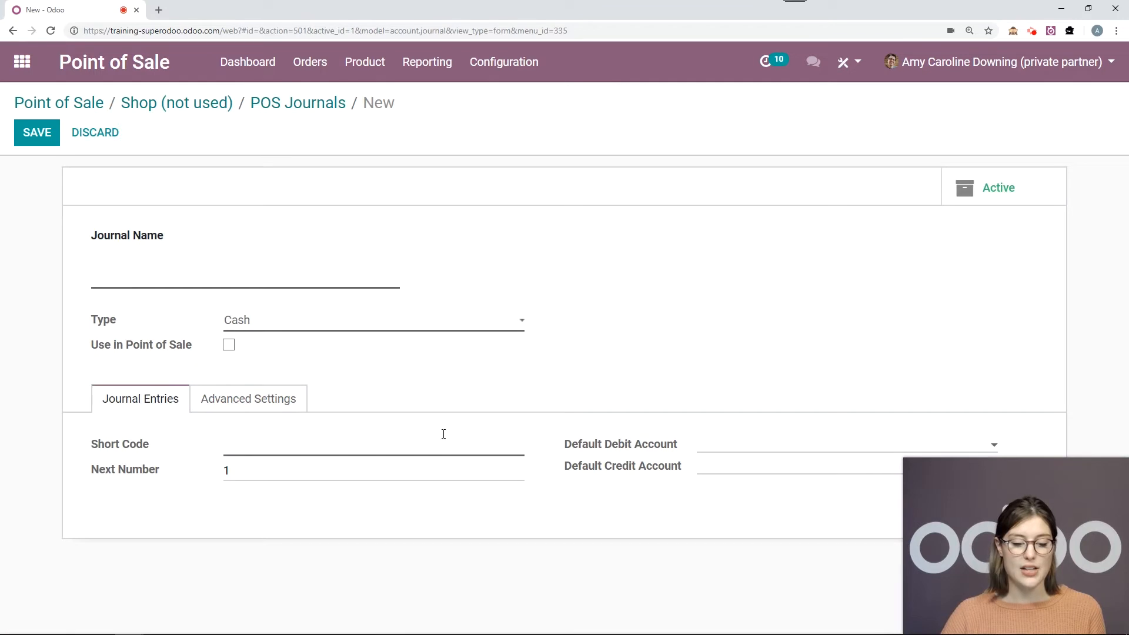
click(197, 111)
Reopen the Shop configuration for editing and review its Bills & Receipts, Inventory and Accounting options.
click(47, 135)
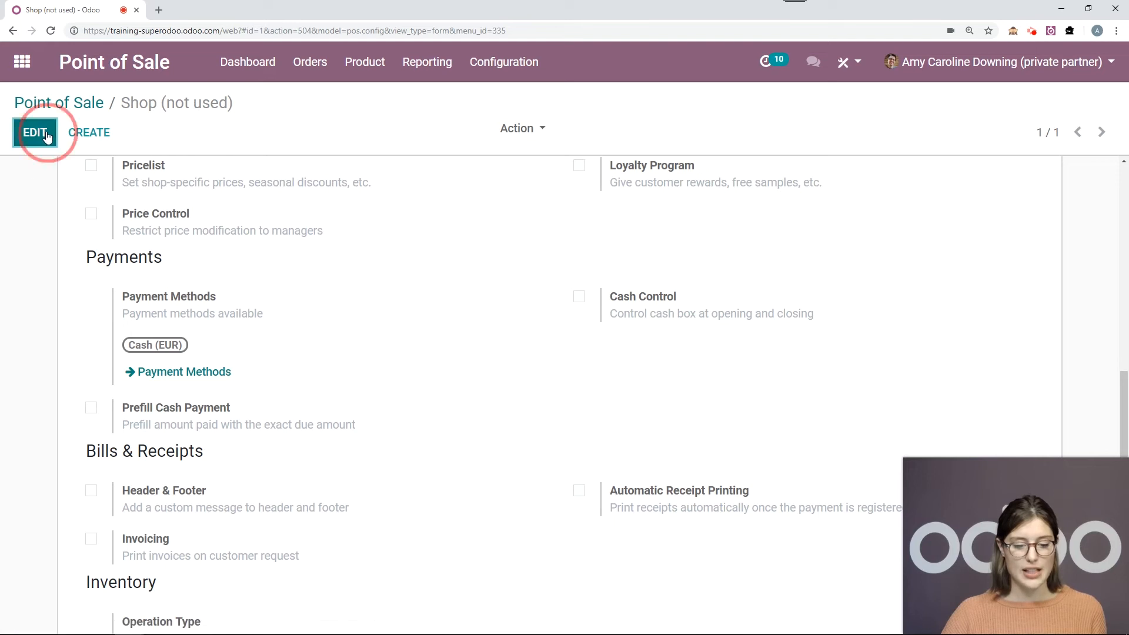
scroll(347, 294, down, 10)
scroll(351, 293, down, 4)
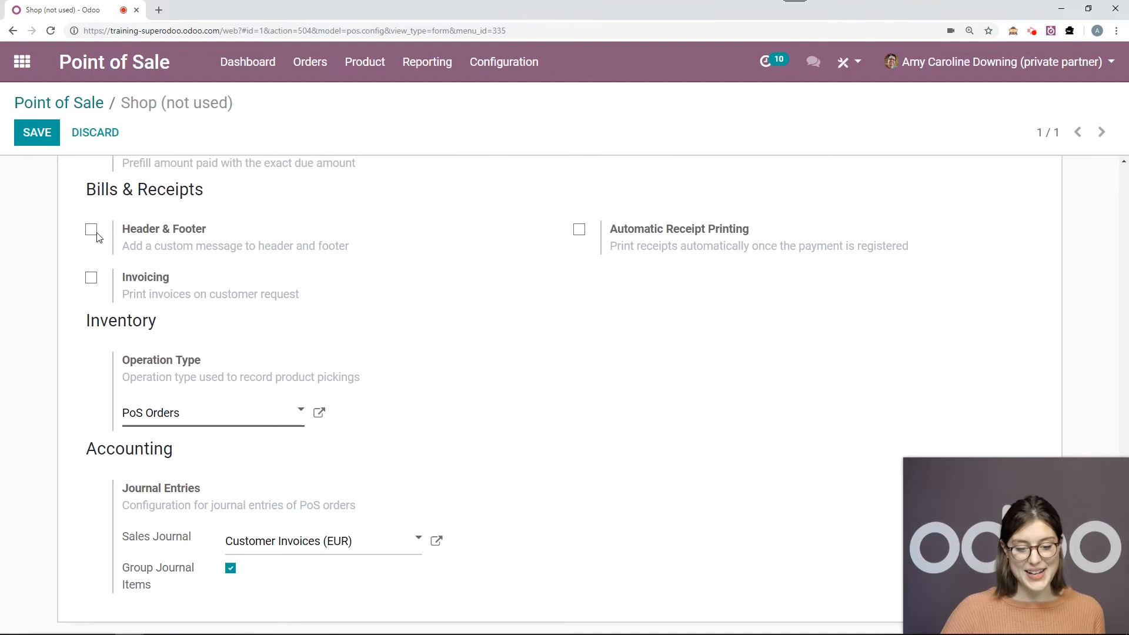
Enable a custom receipt header and footer for the Shop, reading "Welcome!" and "Have a great day!", and save the configuration.
click(91, 230)
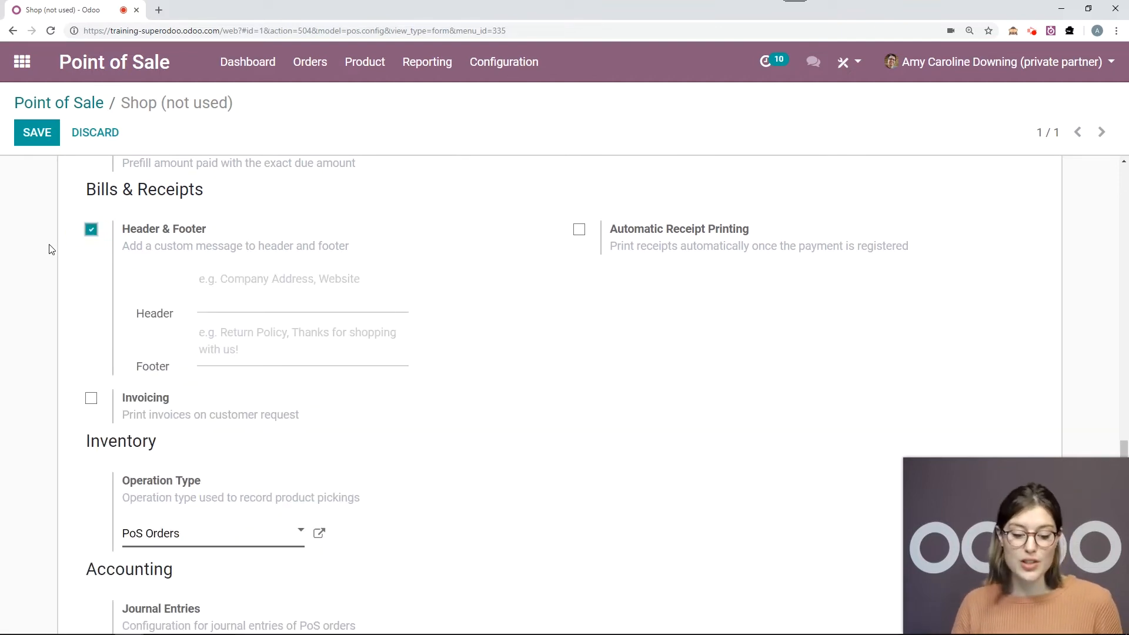
click(334, 288)
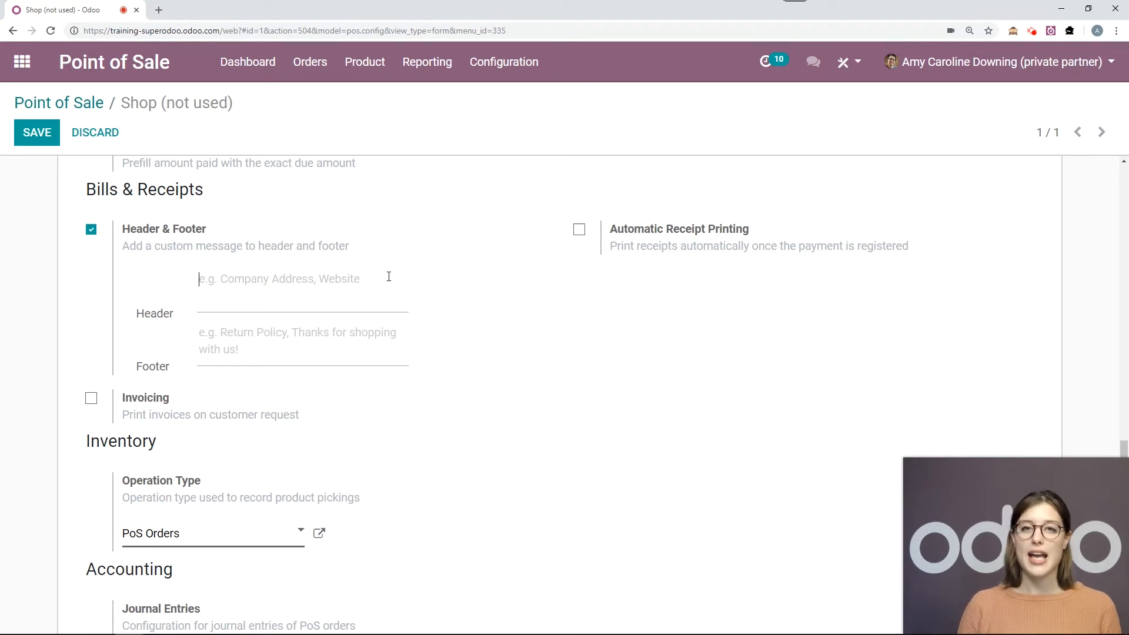
text(Welcome!)
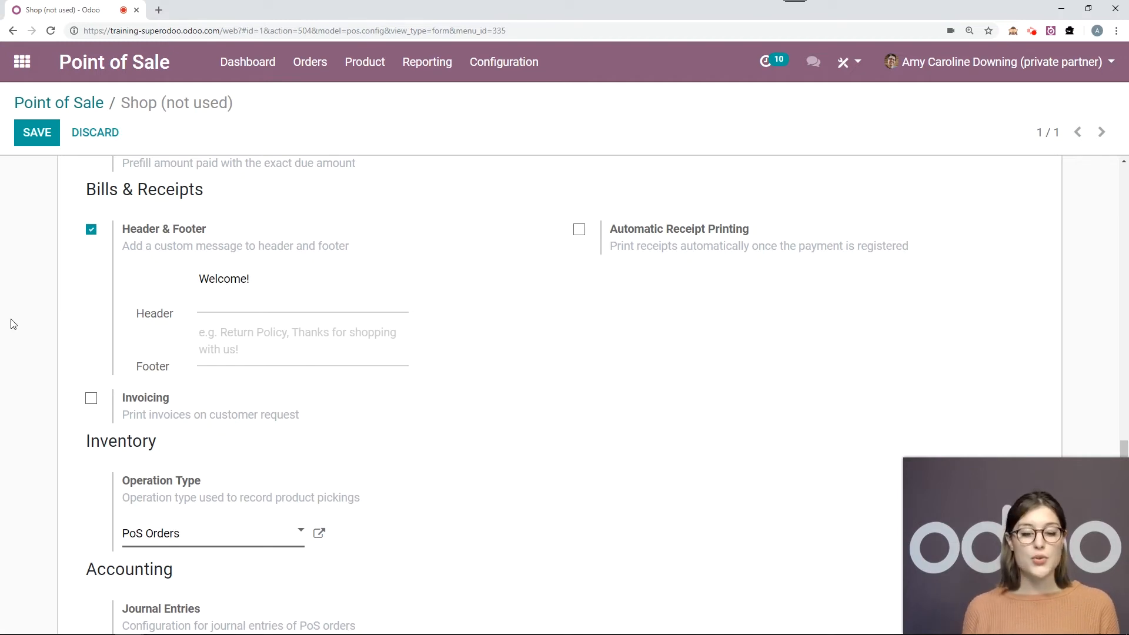
key(Tab)
text(Have a great day!)
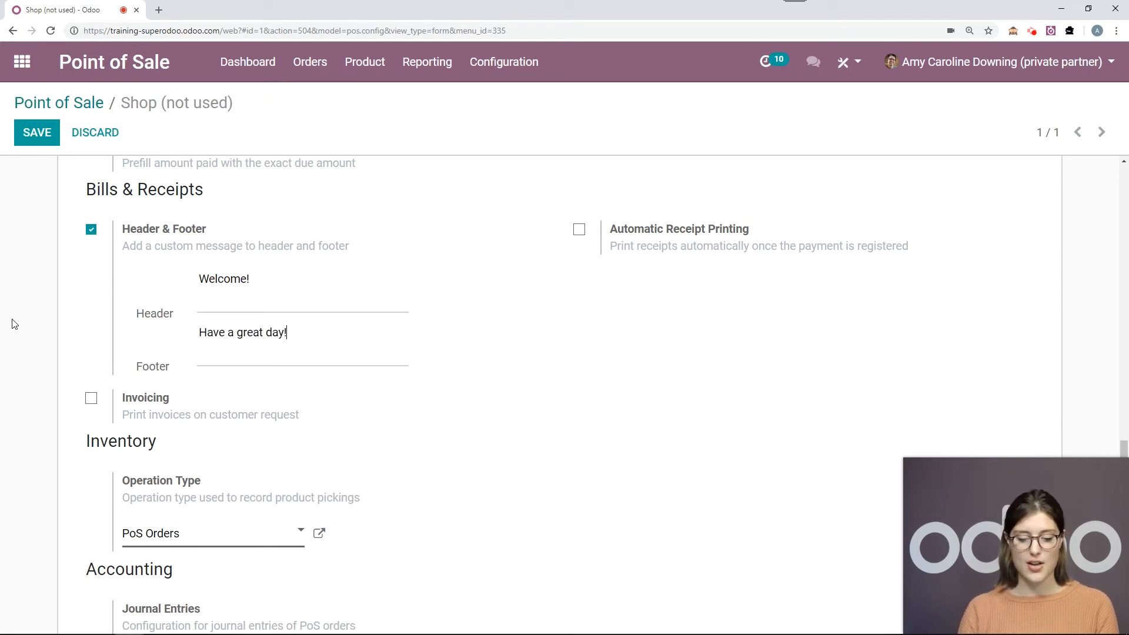
scroll(464, 376, down, 2)
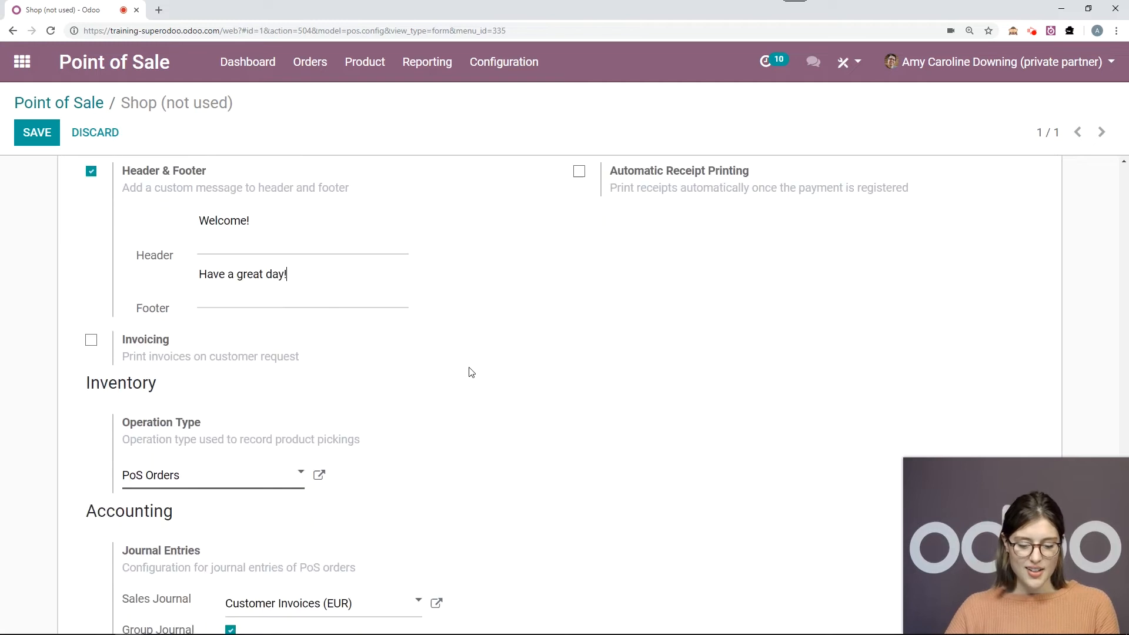
scroll(447, 400, up, 5)
scroll(465, 404, up, 3)
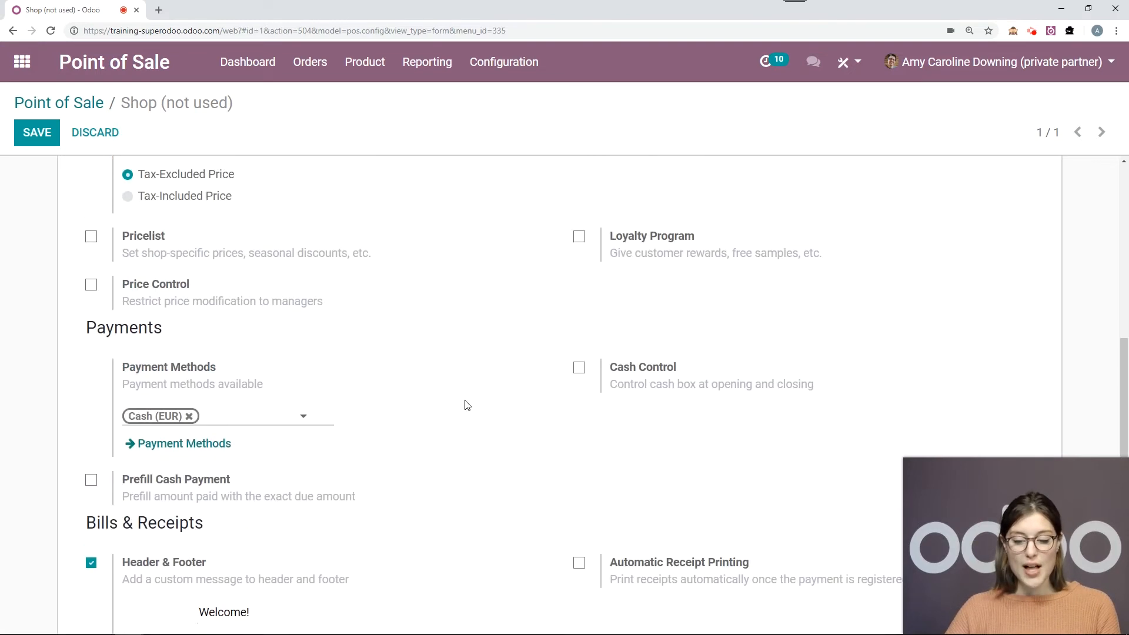
click(49, 136)
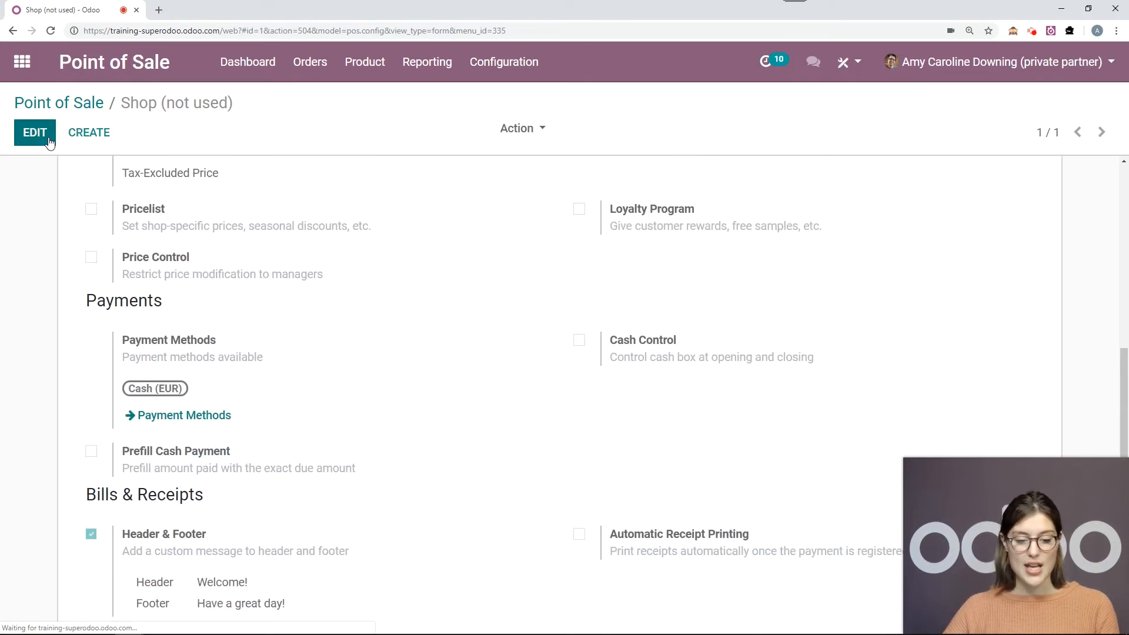
Return to the Point of Sale dashboard, check the Shop's additional options, and start a new session for it.
click(165, 73)
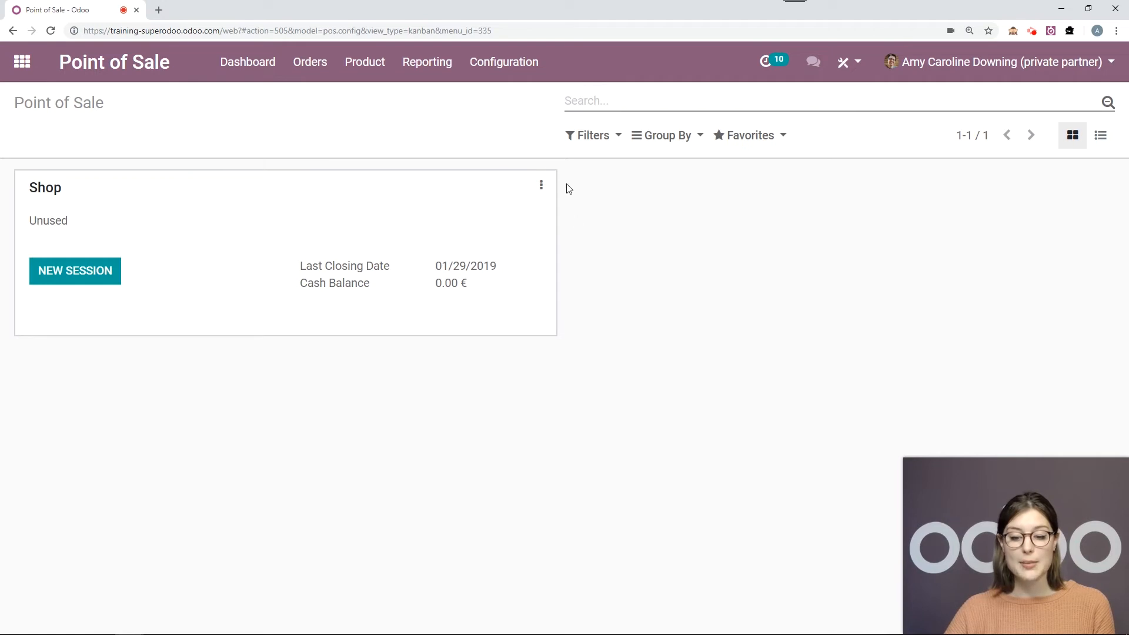
click(541, 185)
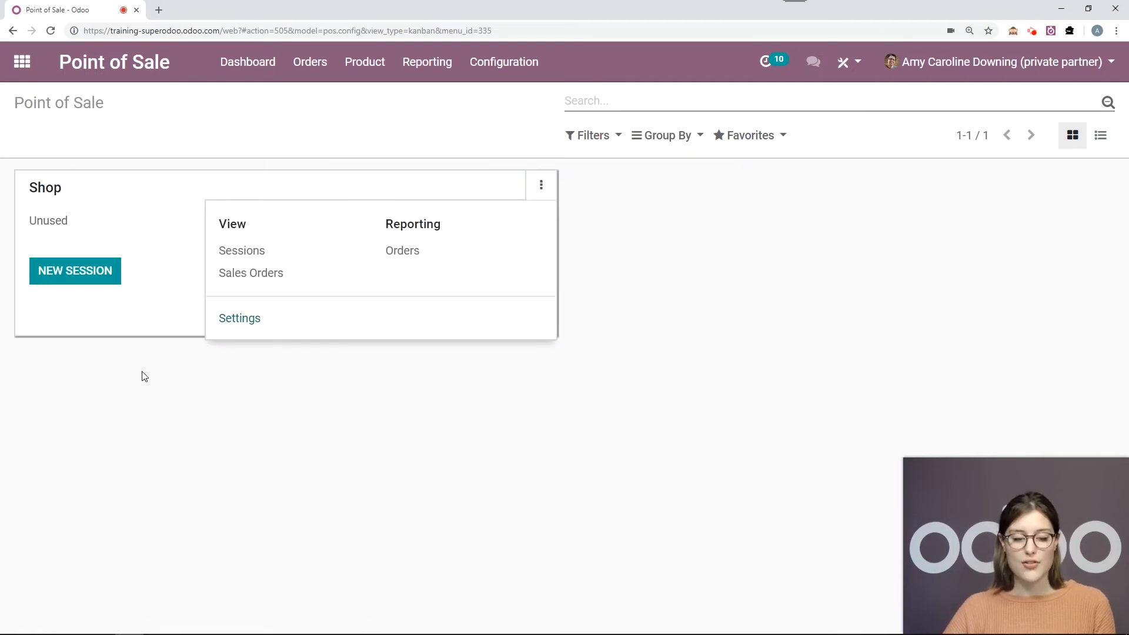
click(75, 271)
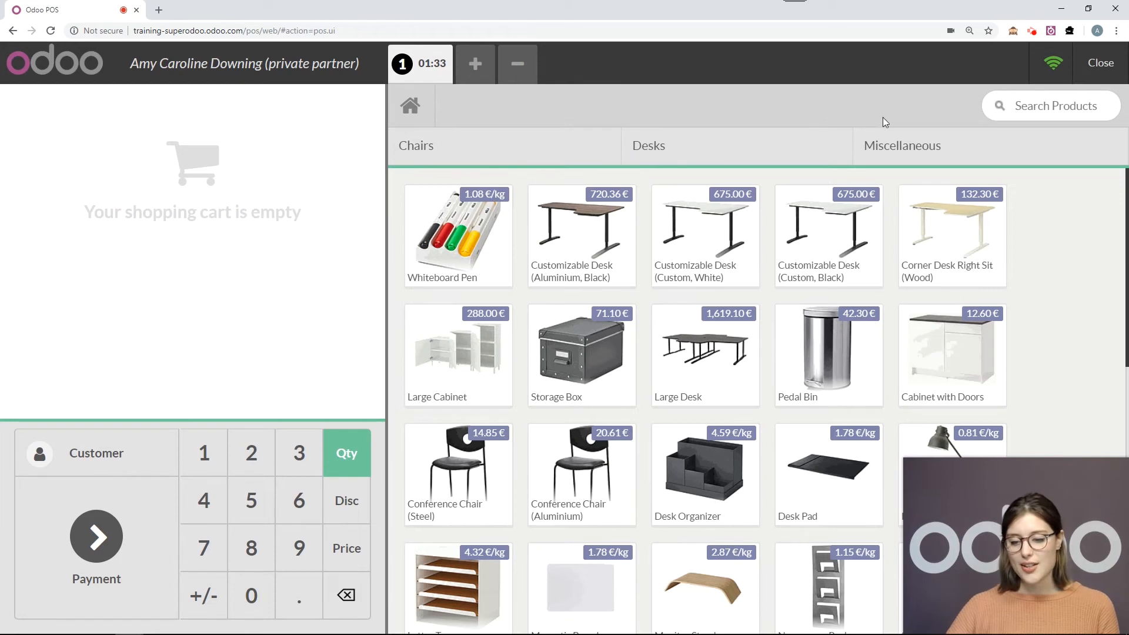
Browse the products in the Chairs and Desks categories and return to the full product overview.
click(567, 152)
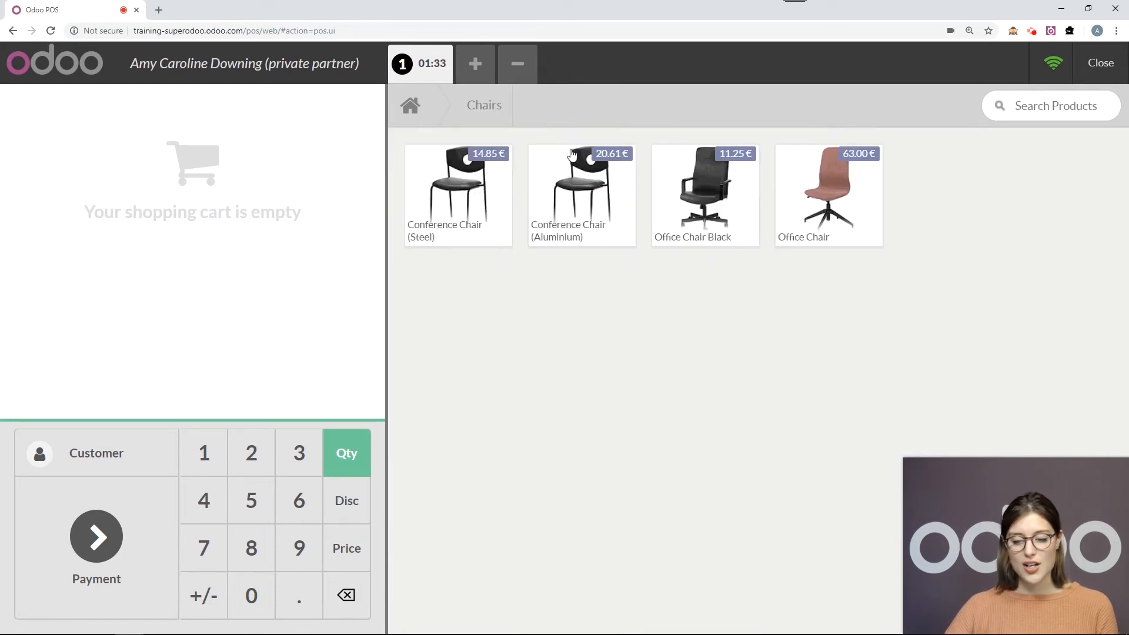
click(419, 107)
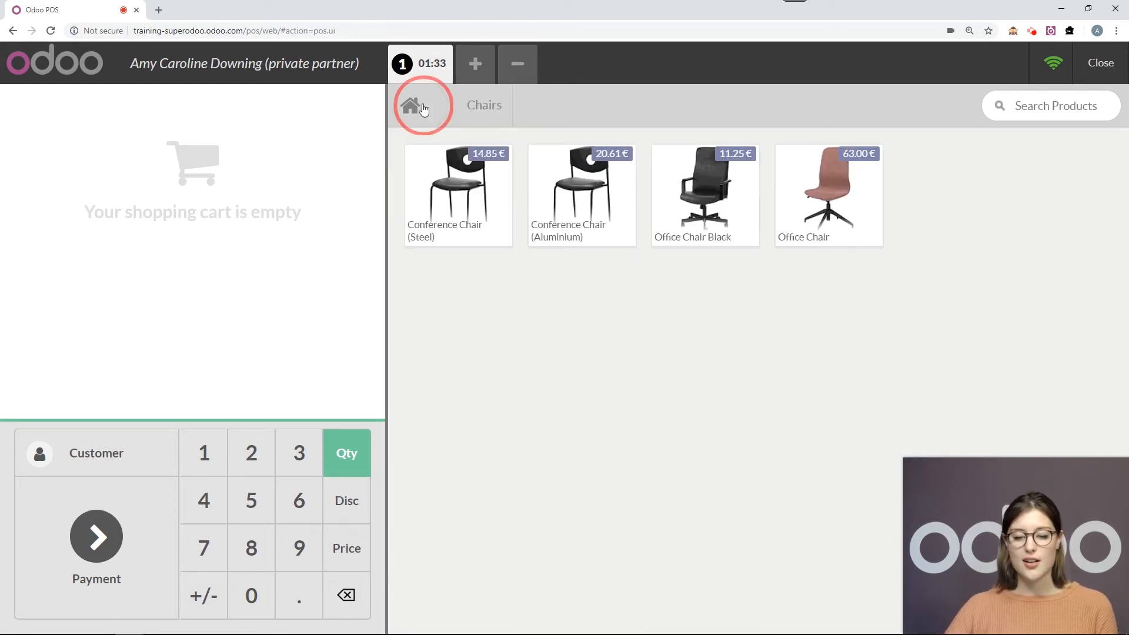
click(783, 154)
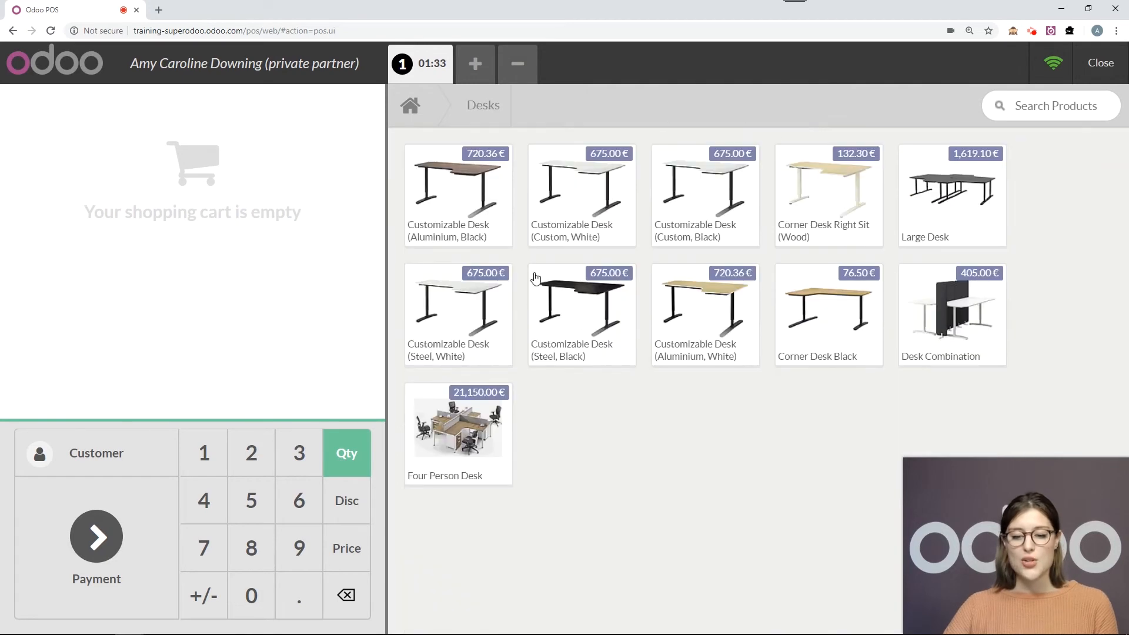
click(418, 107)
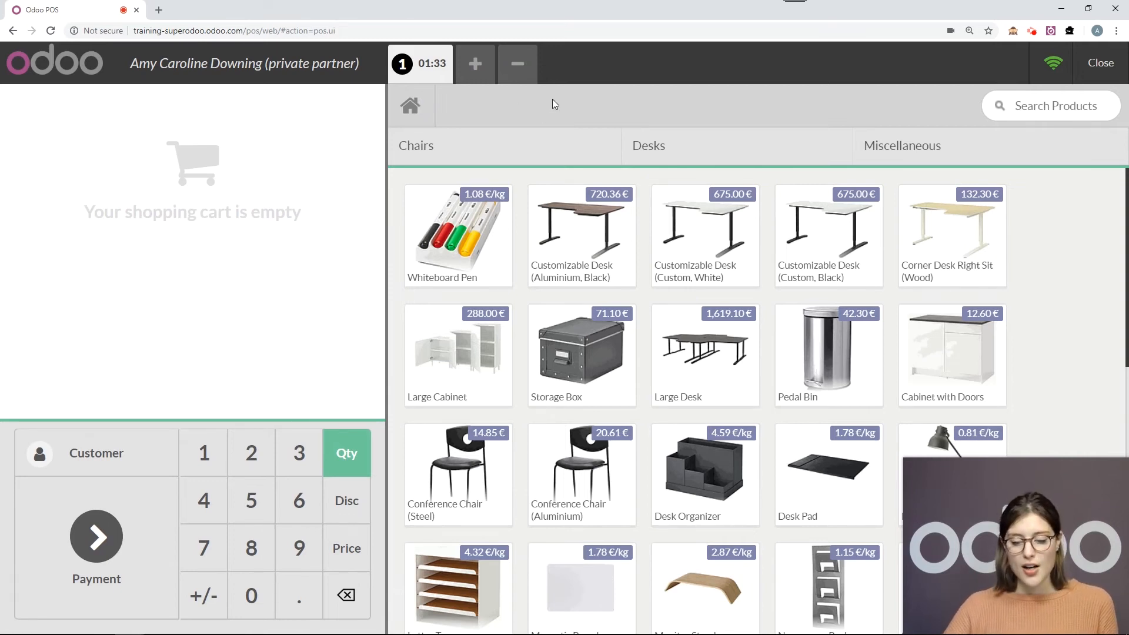
Put a Whiteboard Pen and a Storage Box in the cart, remove the Storage Box, and add a Magnetic Board instead.
click(477, 249)
click(628, 353)
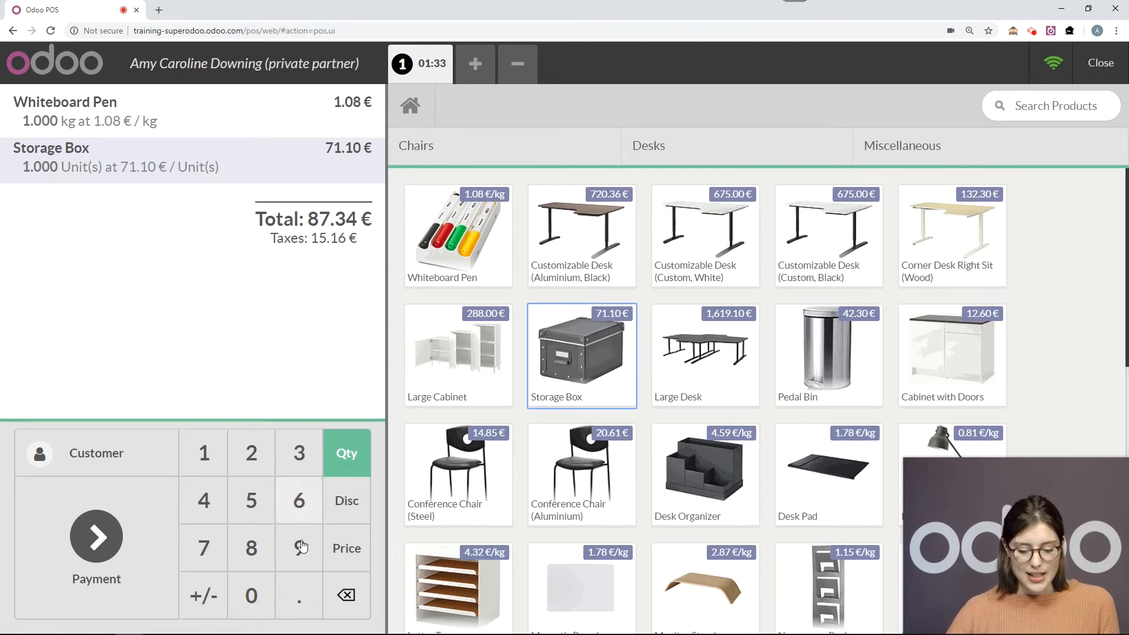
click(347, 596)
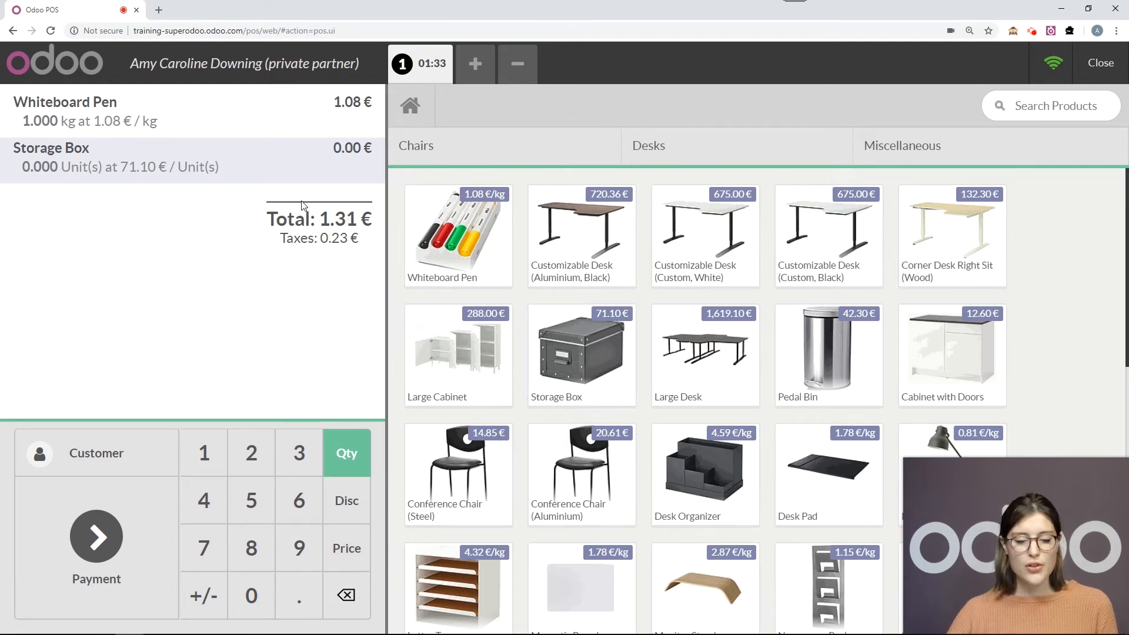
click(347, 596)
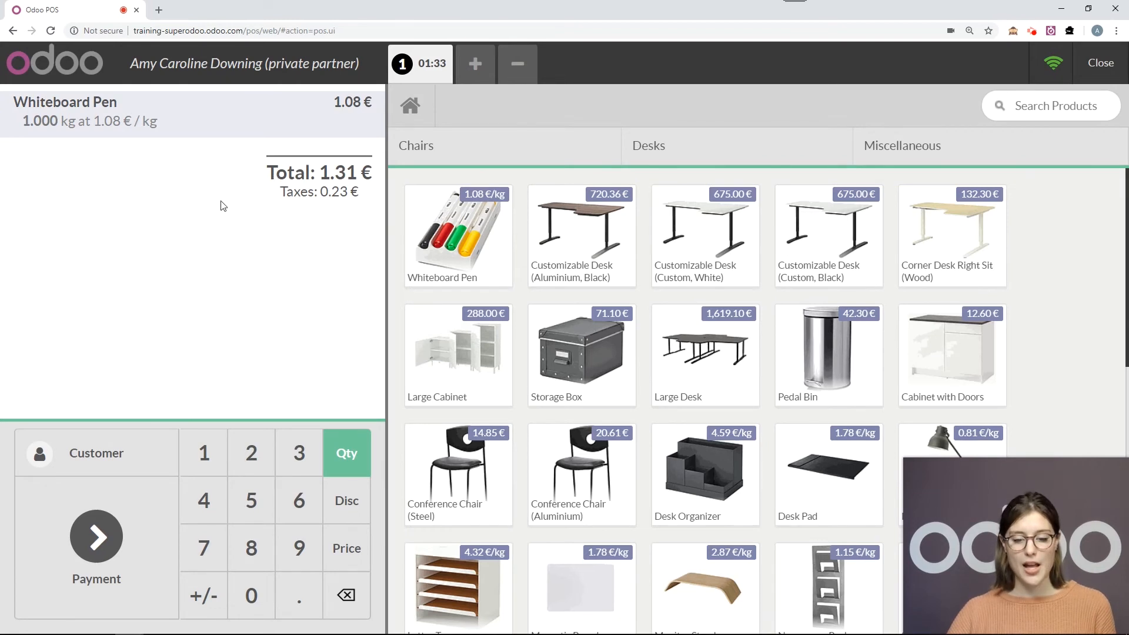
scroll(569, 365, down, 2)
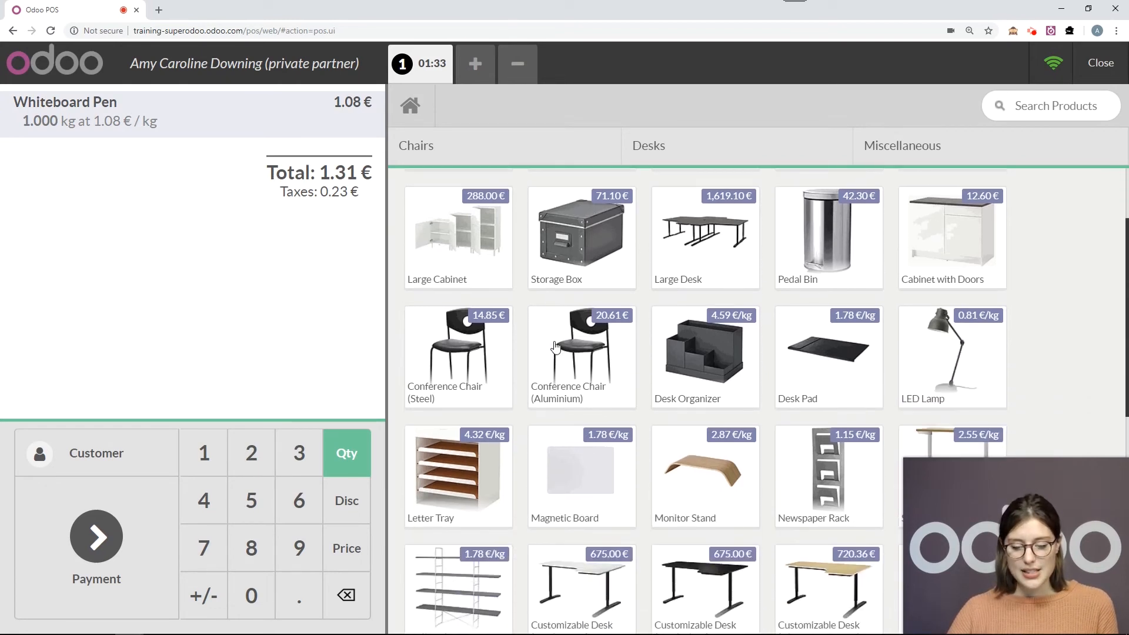
click(577, 465)
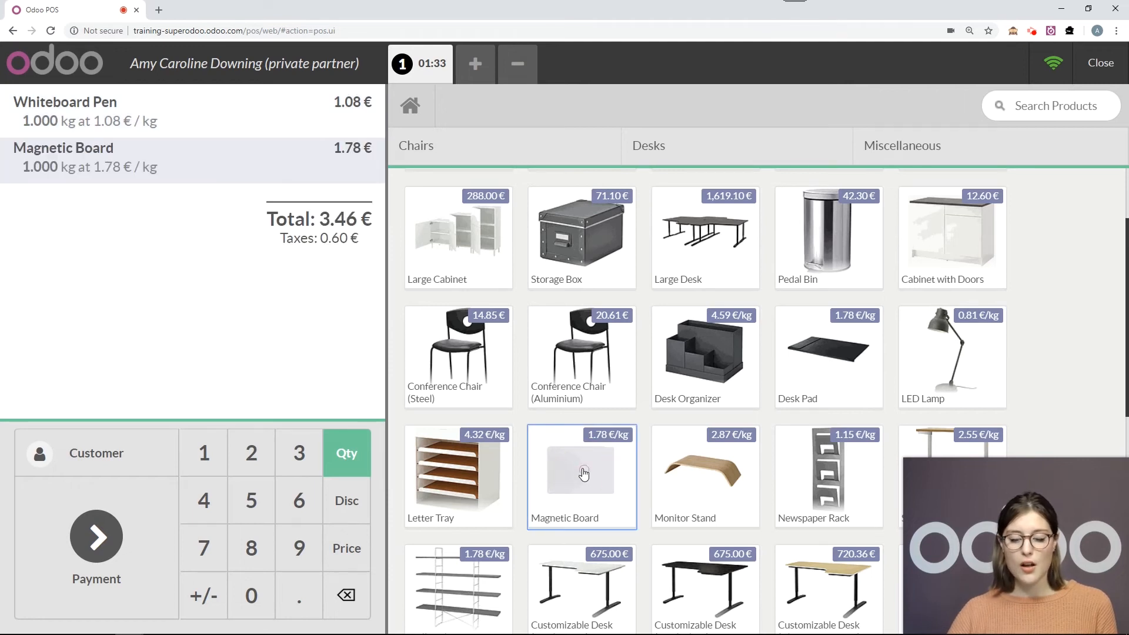
Pay for the Whiteboard Pen and Magnetic Board order with 10.00 € in cash, validate it, and move on to the next order.
click(109, 536)
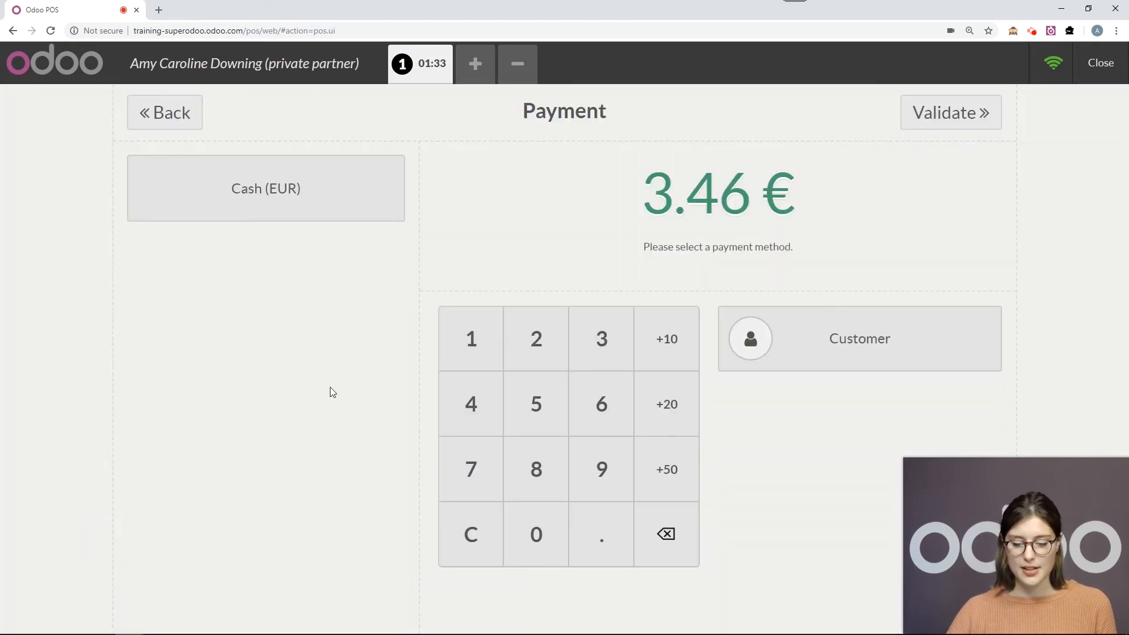
click(666, 342)
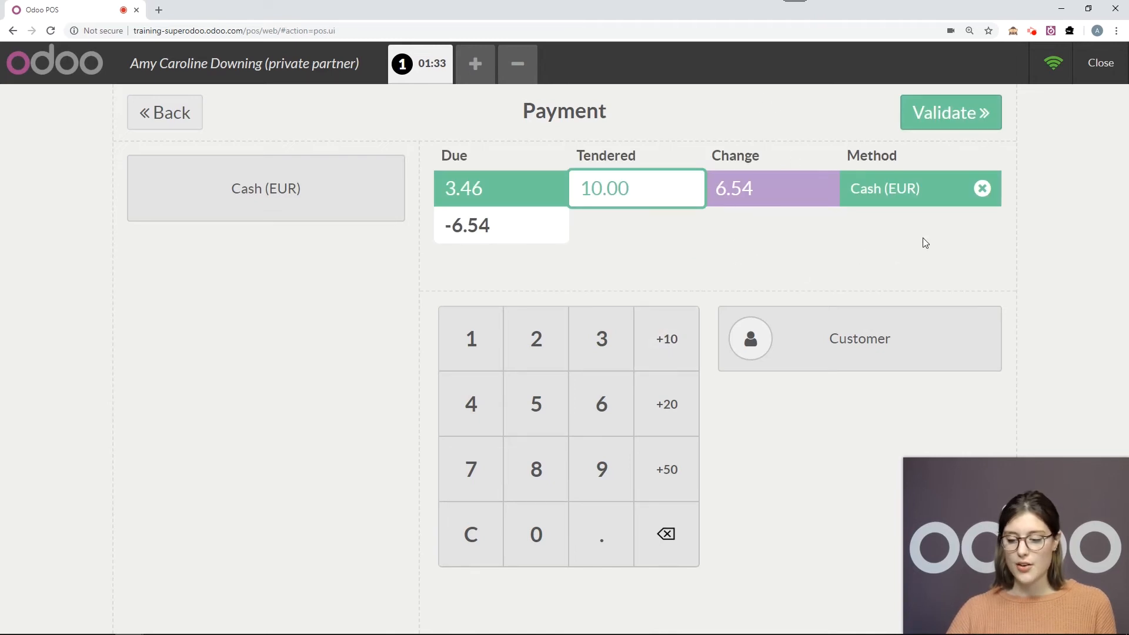
click(928, 127)
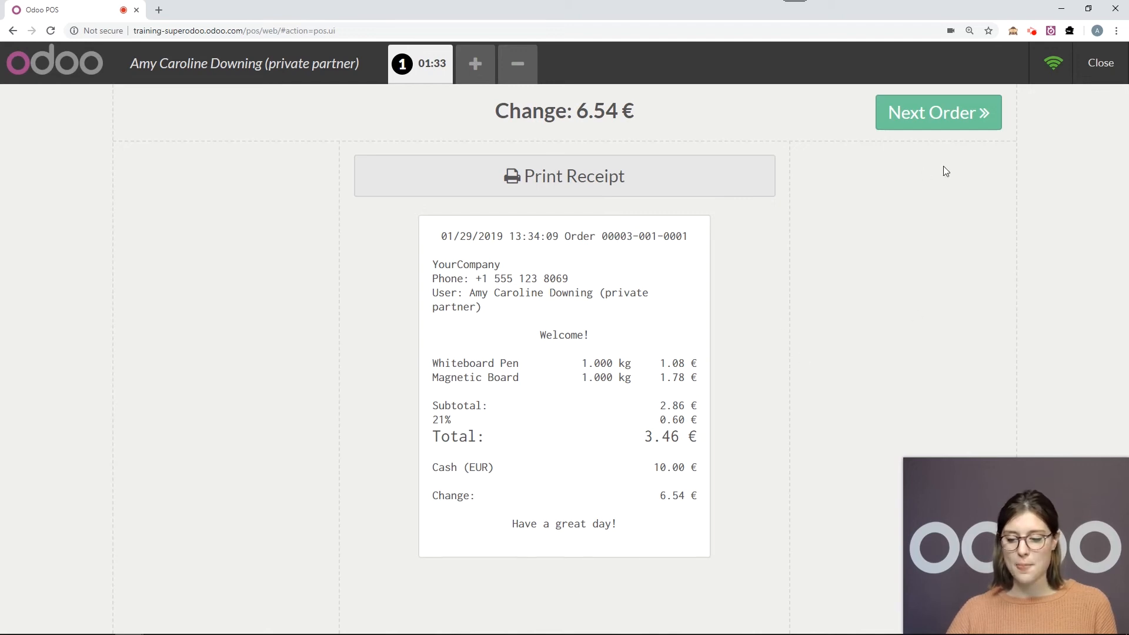
click(953, 126)
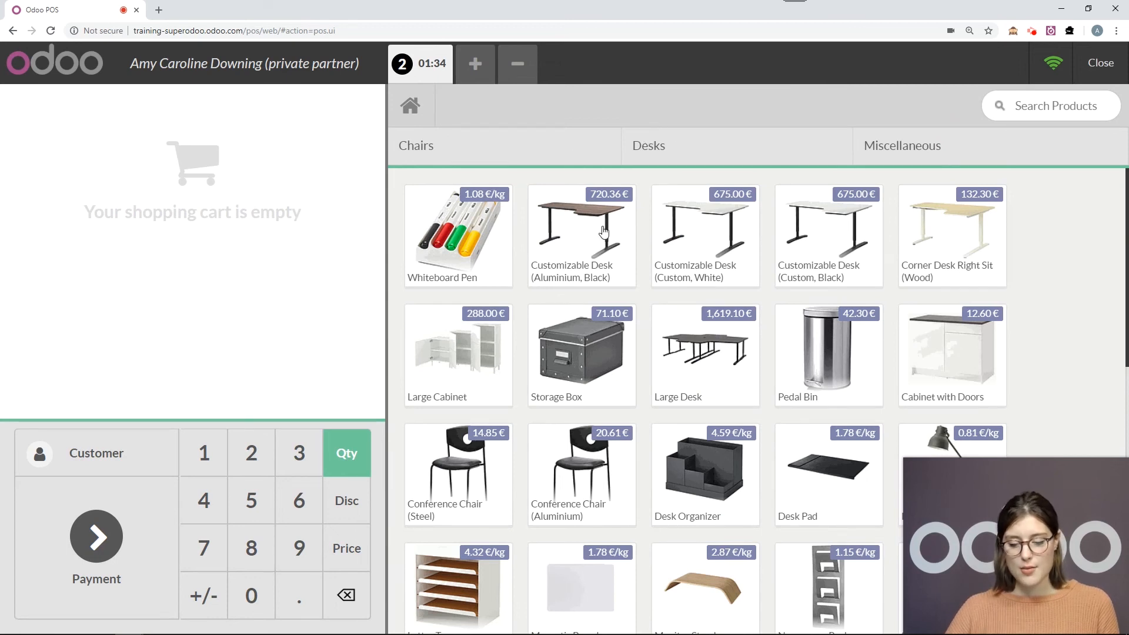
Leave an order with a Large Cabinet open and create a parallel order containing a Desk Pad and a Monitor Stand.
click(477, 365)
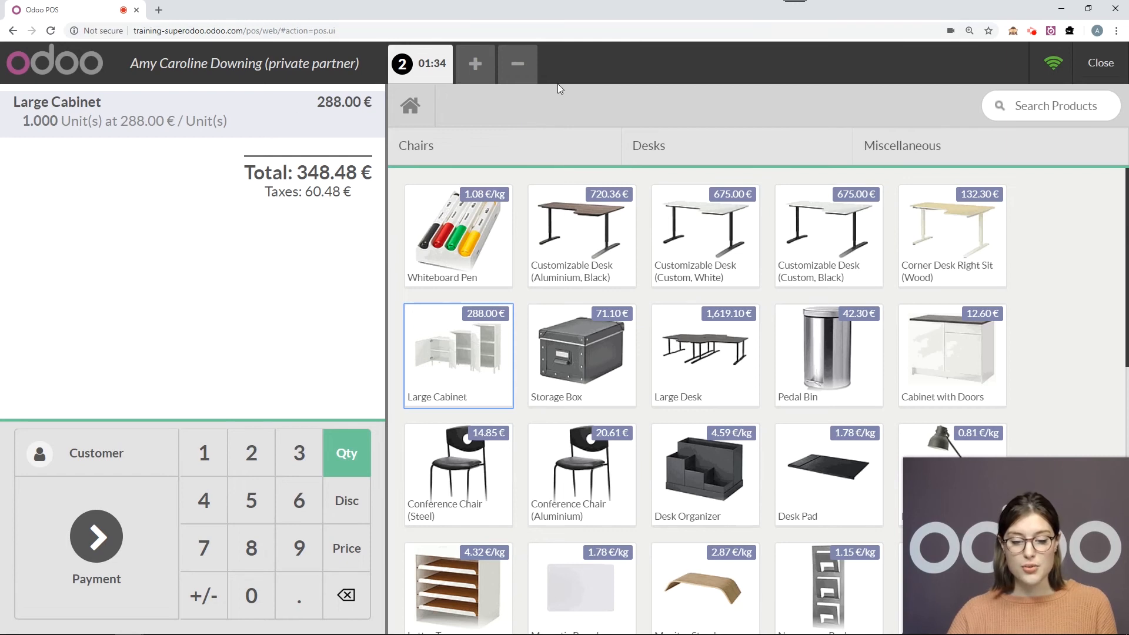
click(476, 64)
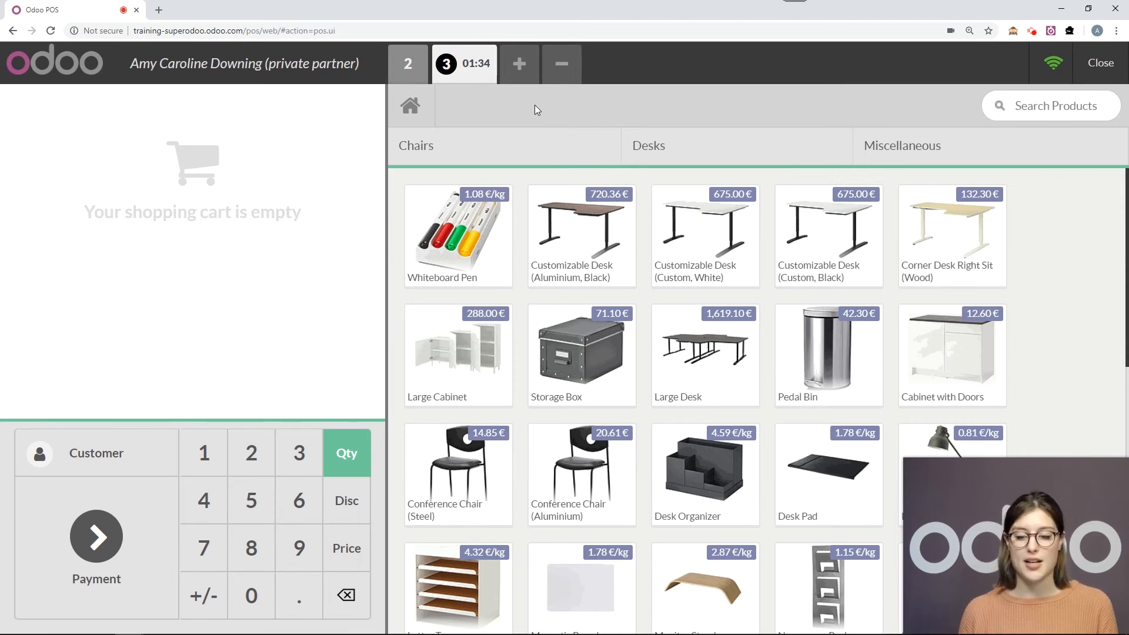
scroll(827, 324, down, 3)
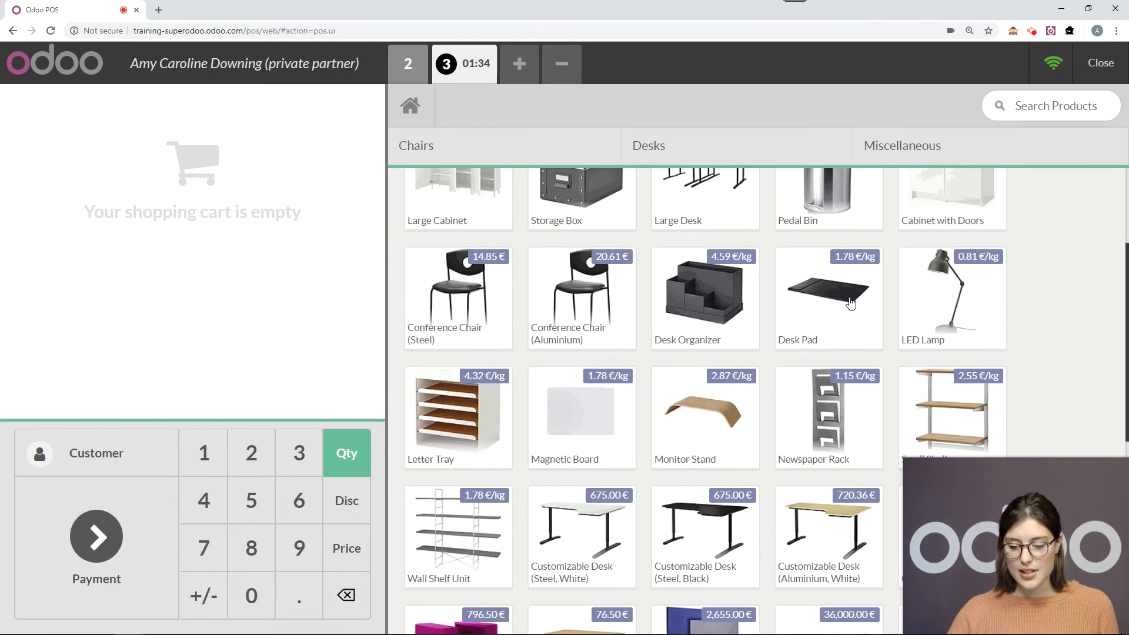
click(828, 324)
scroll(829, 306, down, 1)
click(725, 352)
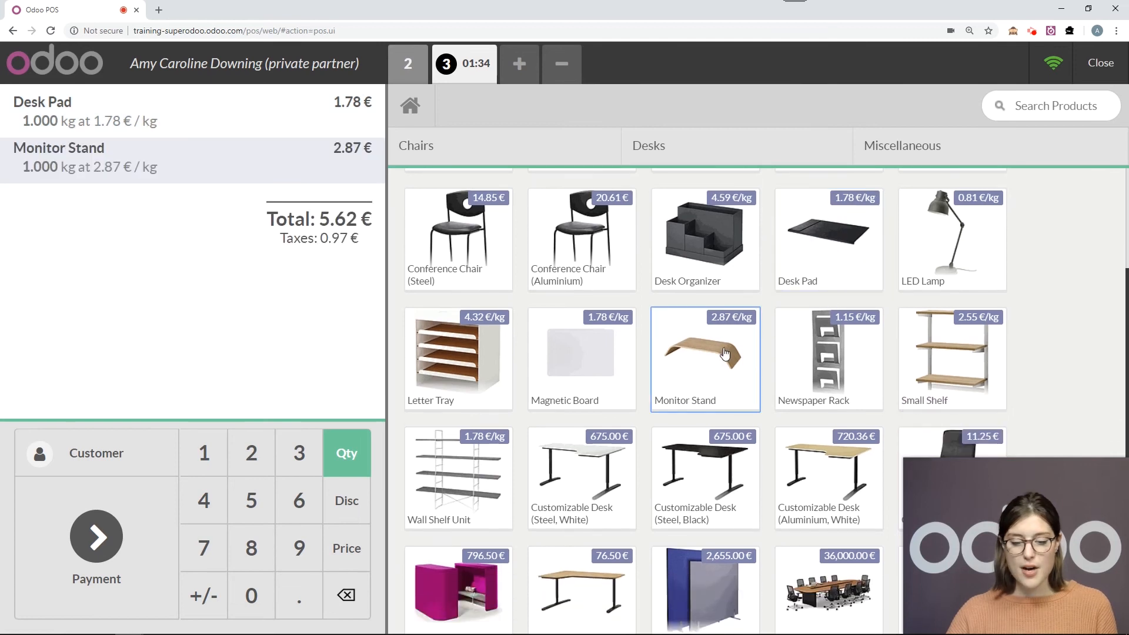
scroll(725, 353, up, 4)
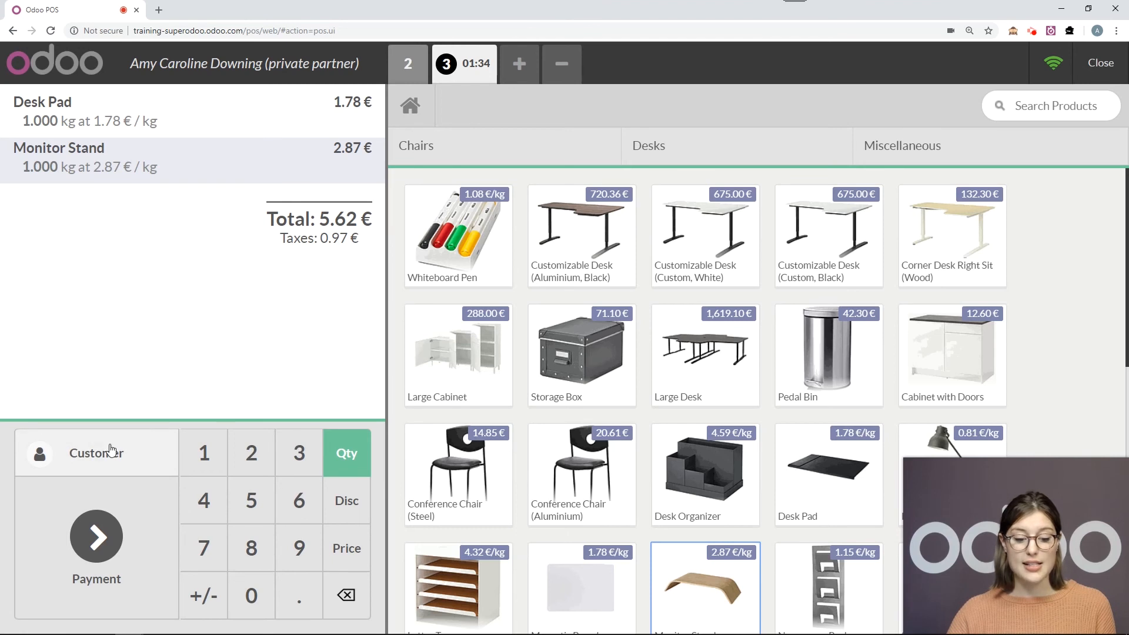
Pay for the Desk Pad and Monitor Stand order with 50.00 € in cash, validate it, and continue to the next order.
click(96, 535)
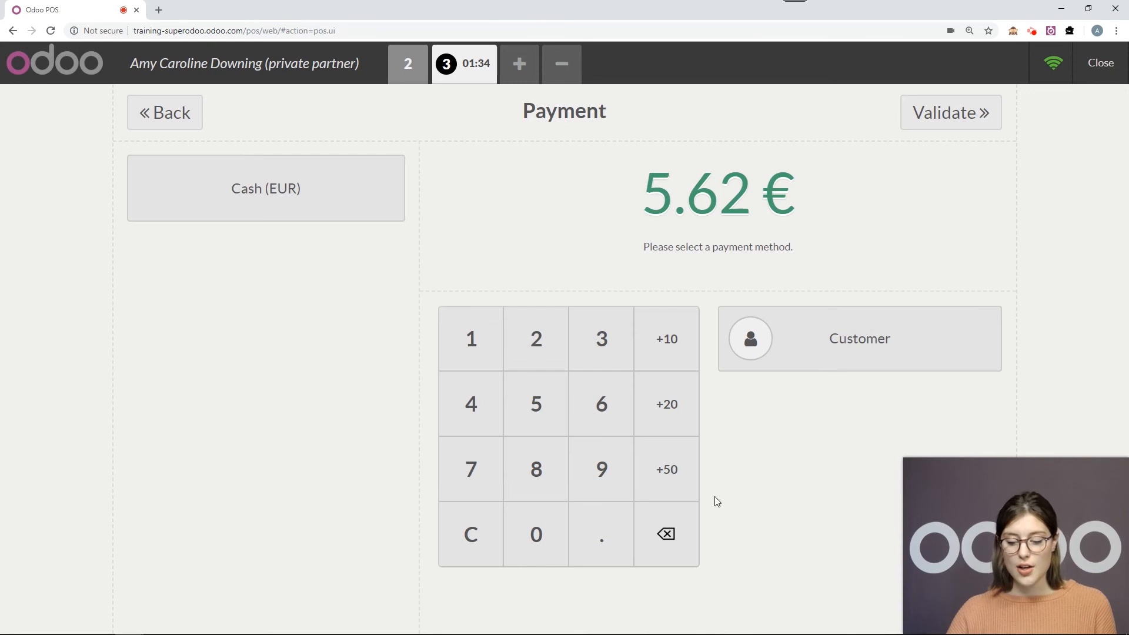
click(681, 481)
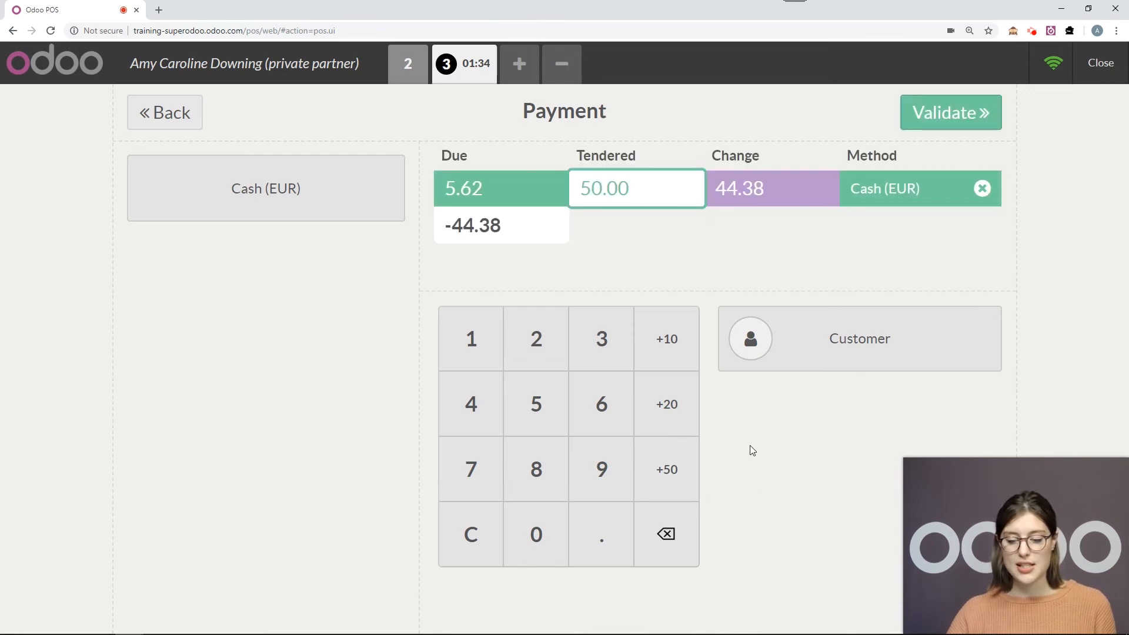
click(951, 115)
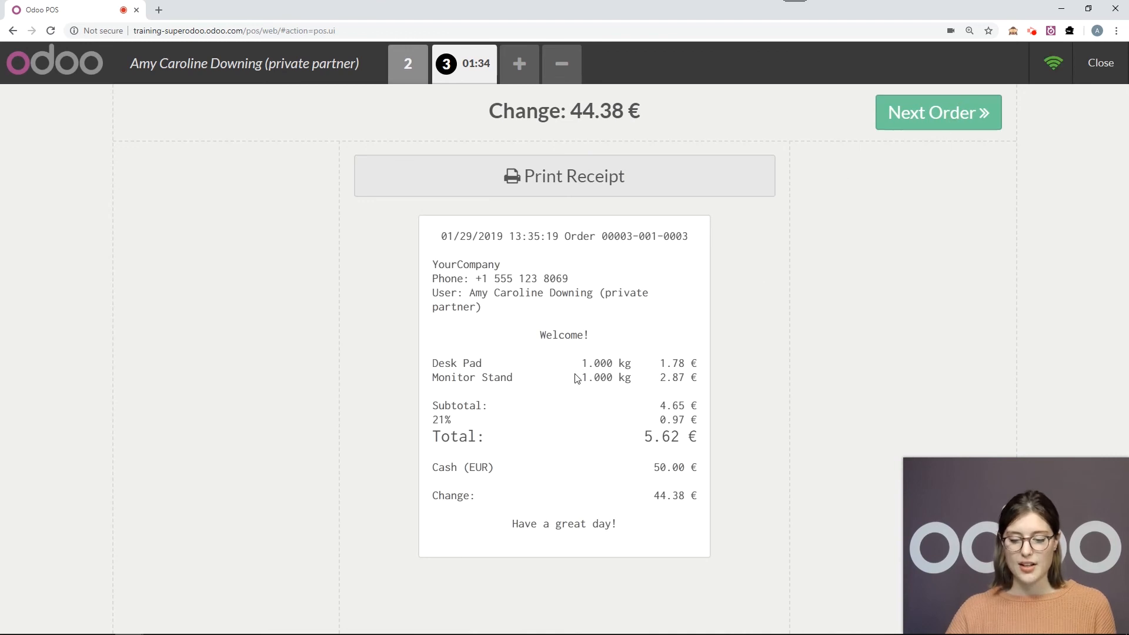
click(978, 124)
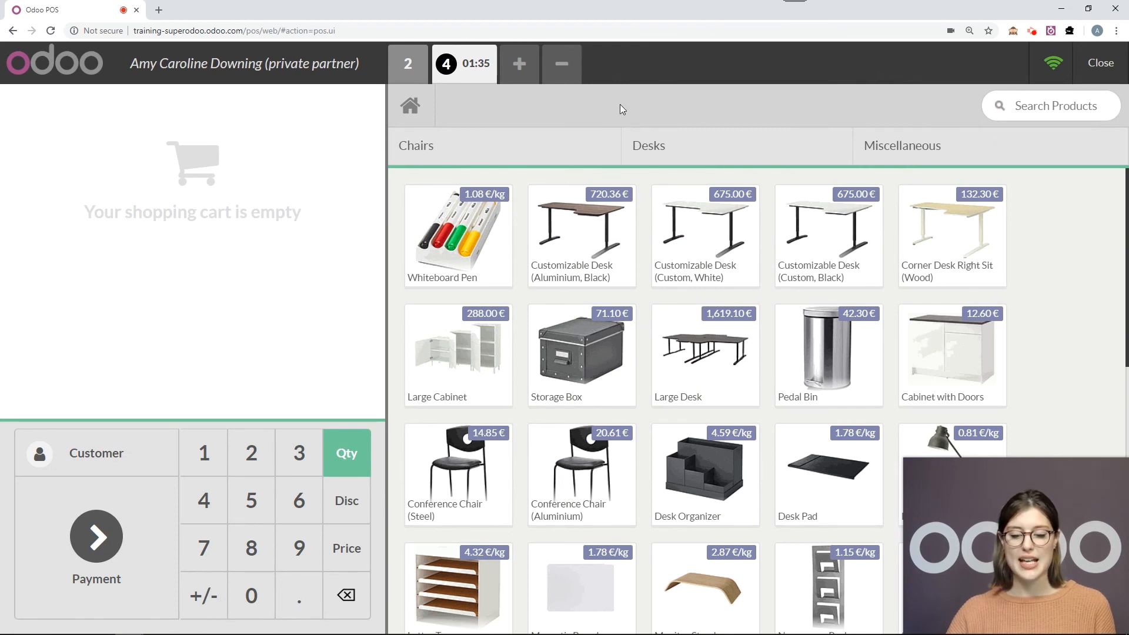
Return to the open Large Cabinet order, pay for it with 500.00 € in cash, and validate the payment.
click(404, 68)
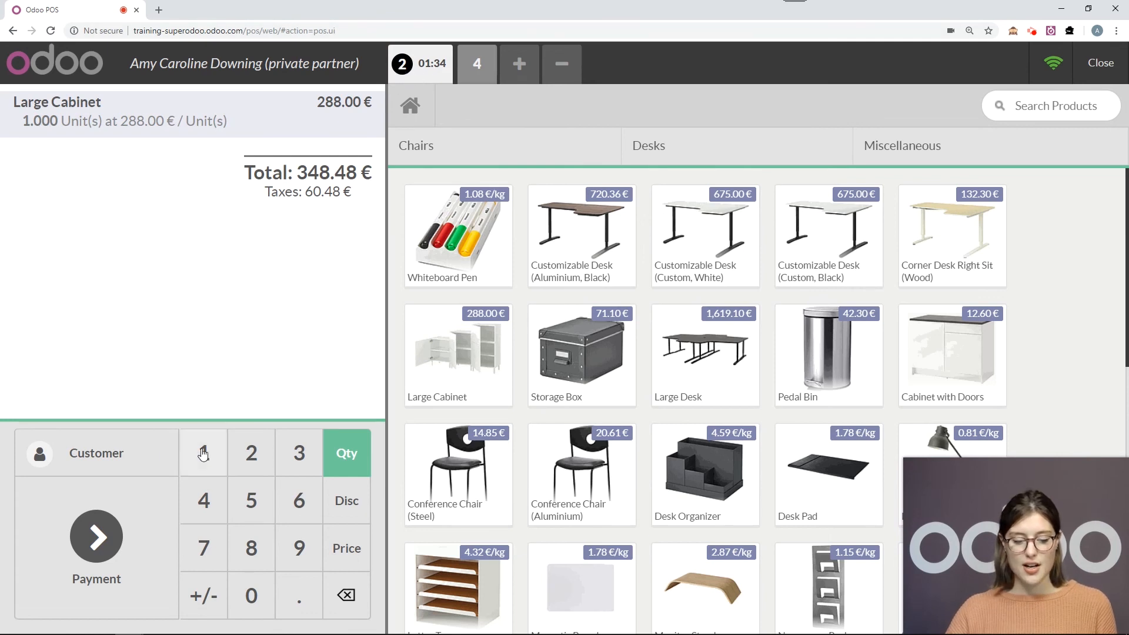
click(112, 559)
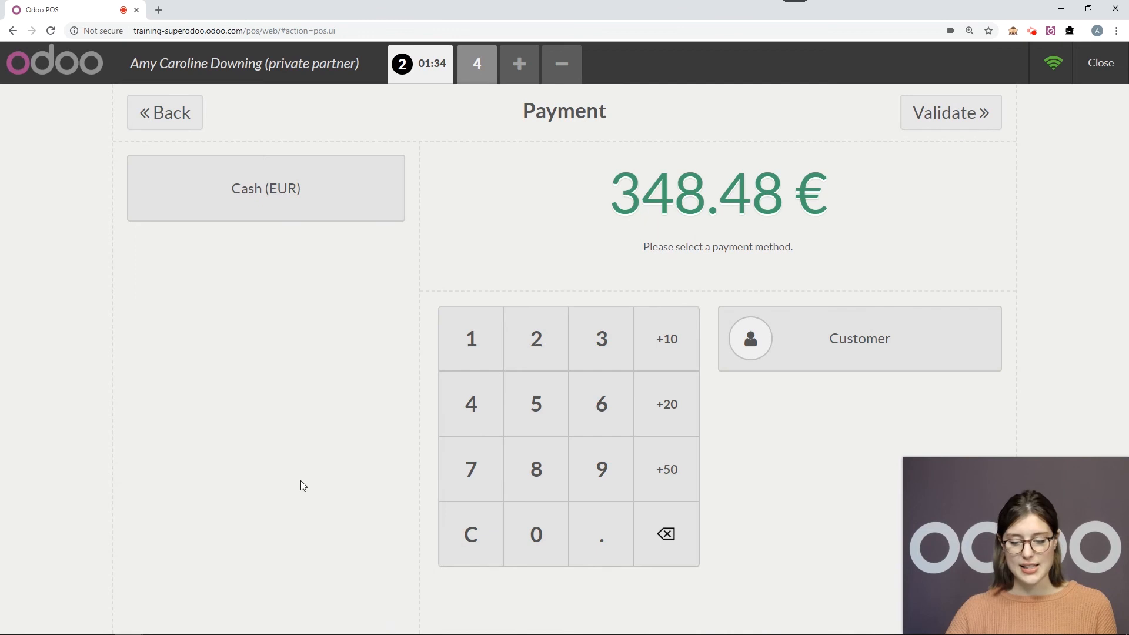
click(242, 213)
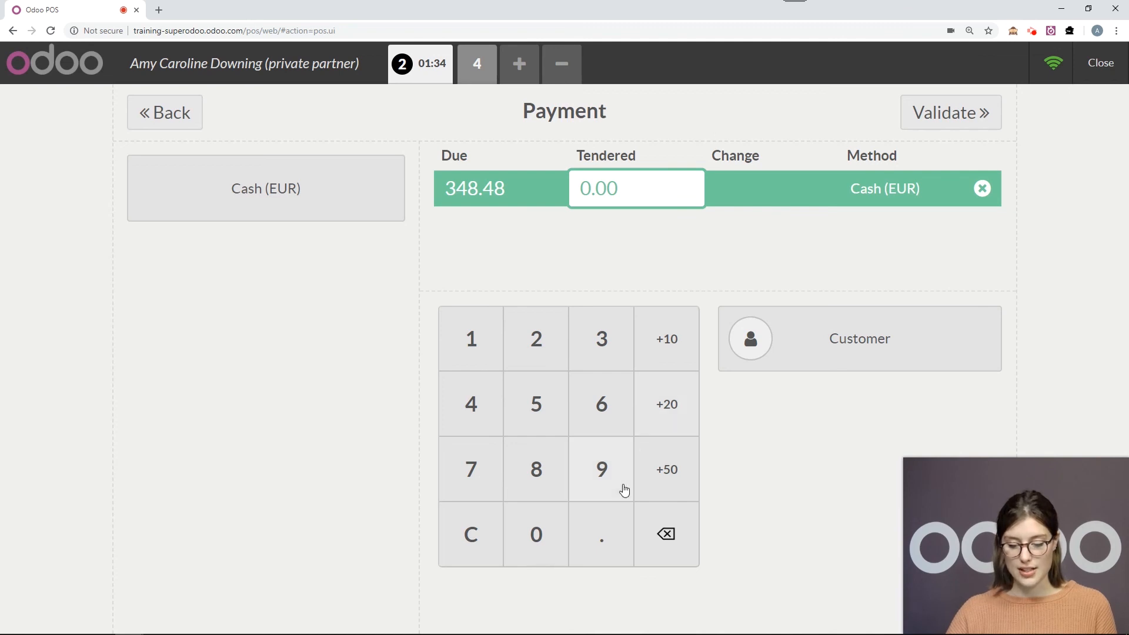
click(604, 488)
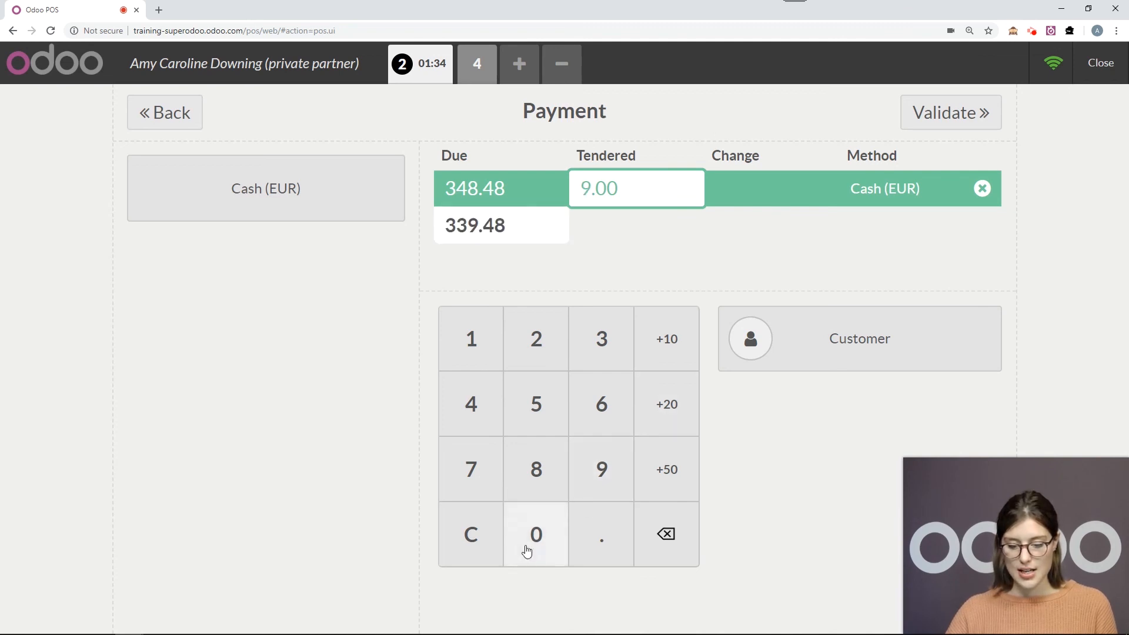
click(660, 534)
click(518, 408)
click(545, 547)
click(546, 547)
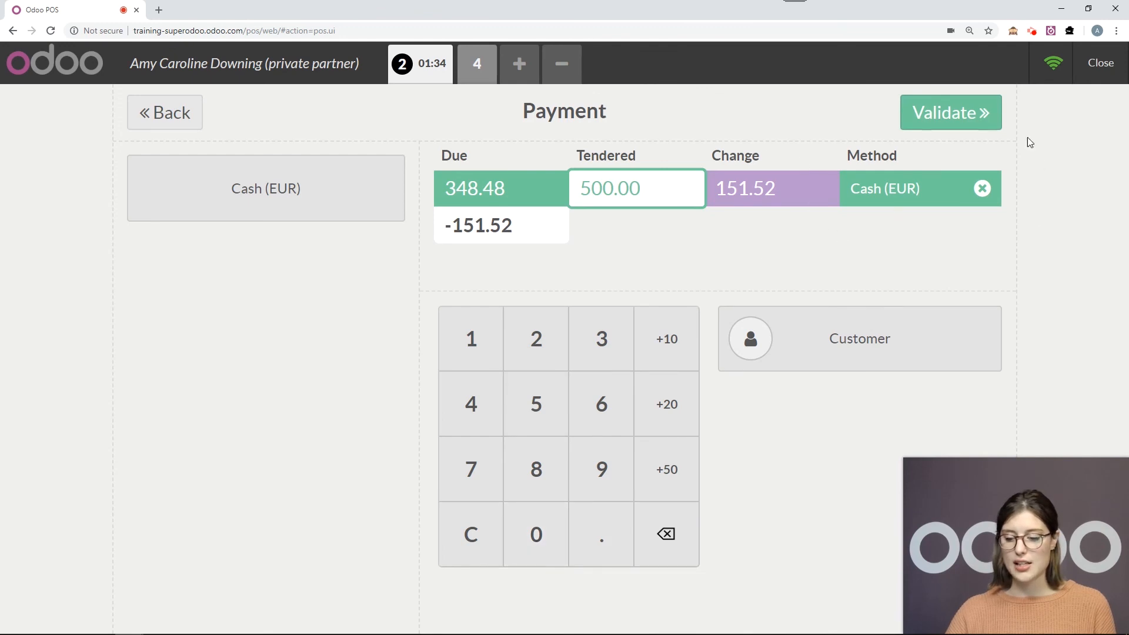
click(967, 120)
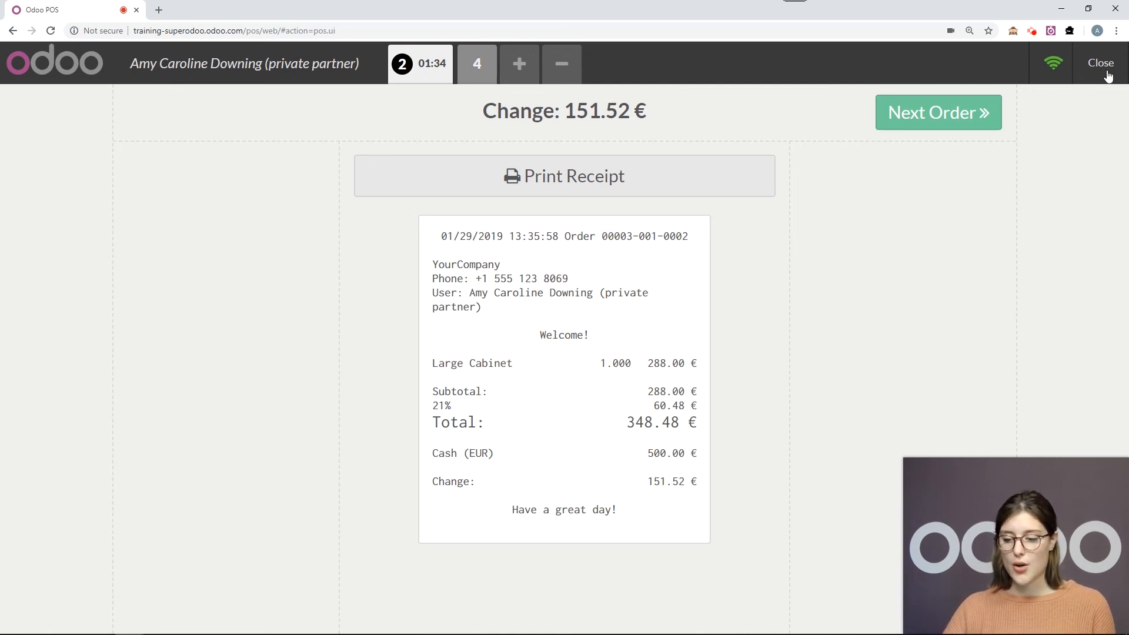
Leave the selling interface, close the Shop's session, and validate its closing so the entries are posted.
click(1107, 72)
click(1100, 69)
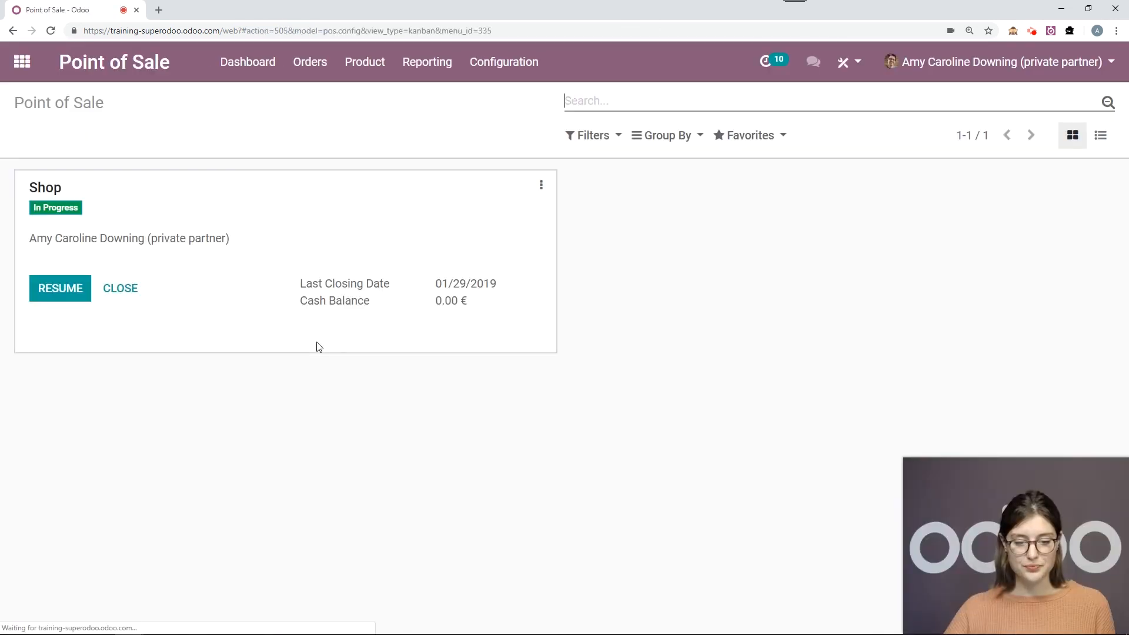
click(128, 299)
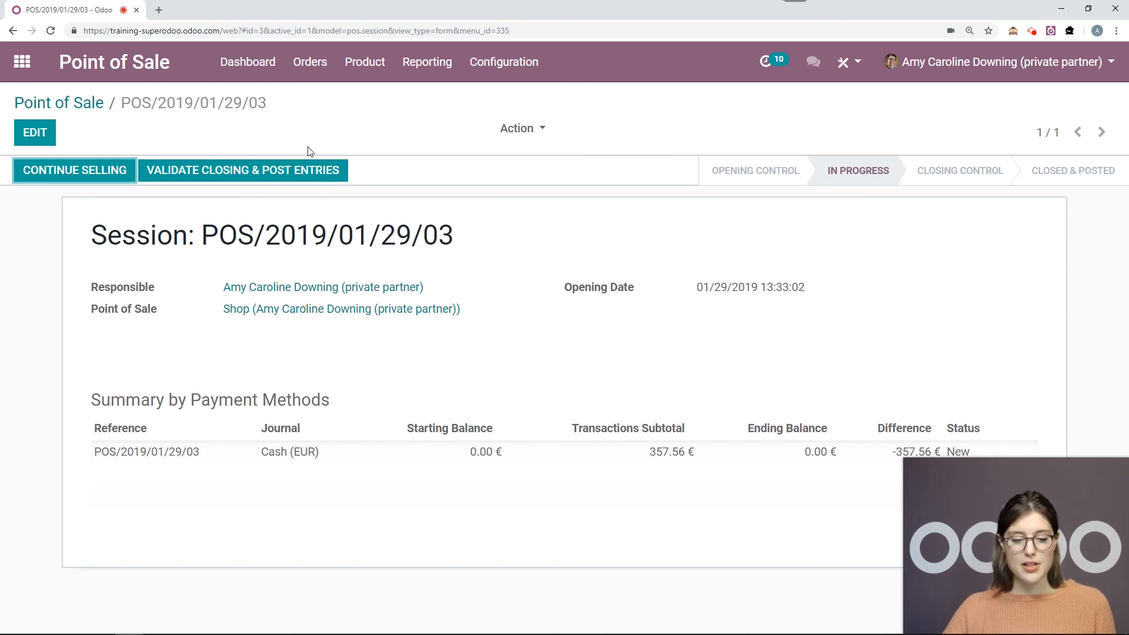
click(268, 183)
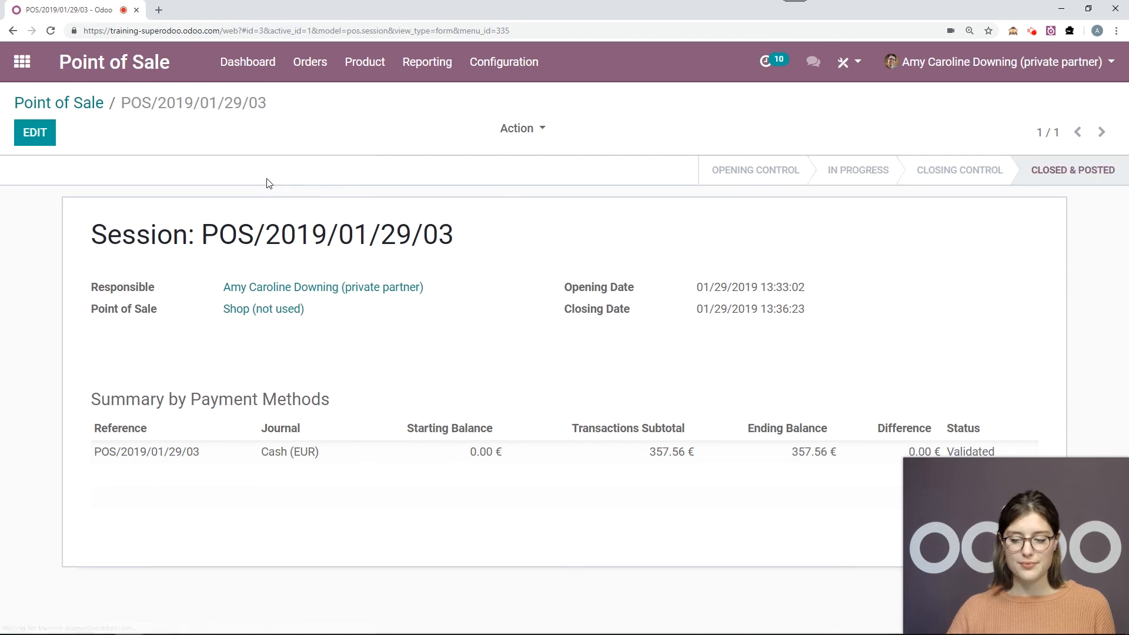